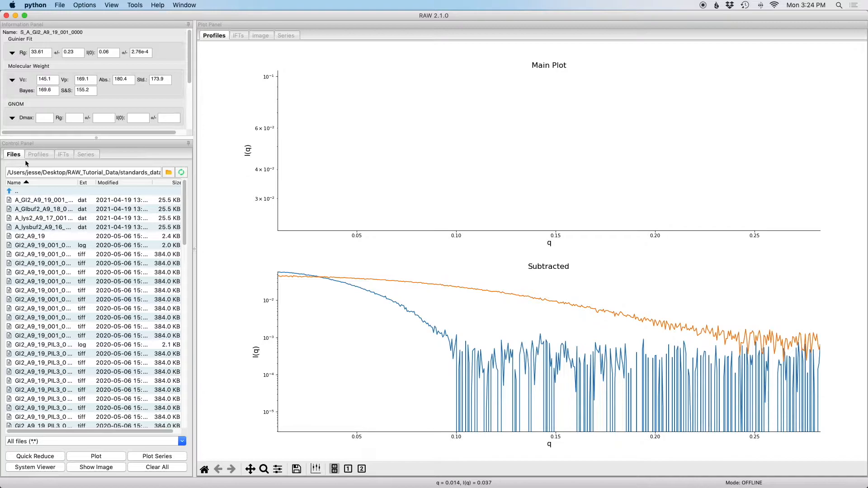
Start a report from the loaded profiles that includes only the S_A_GI2_A9_19_001_0000 profile.
left_click(38, 155)
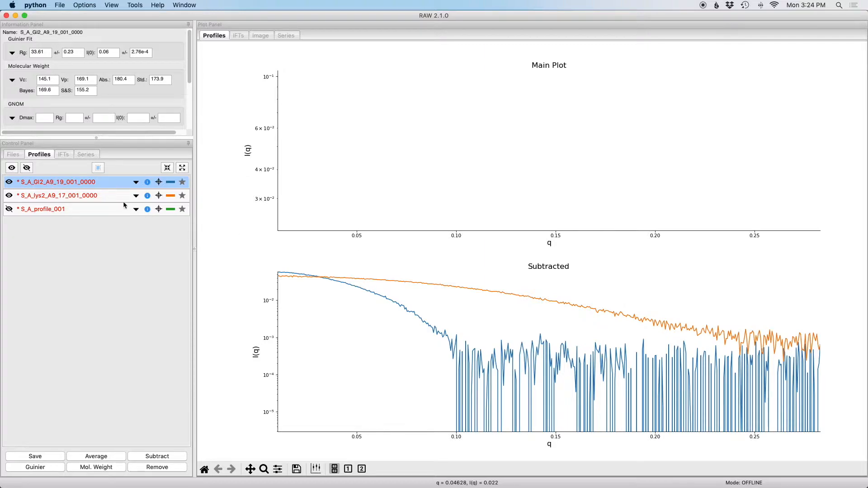
right_click(50, 183)
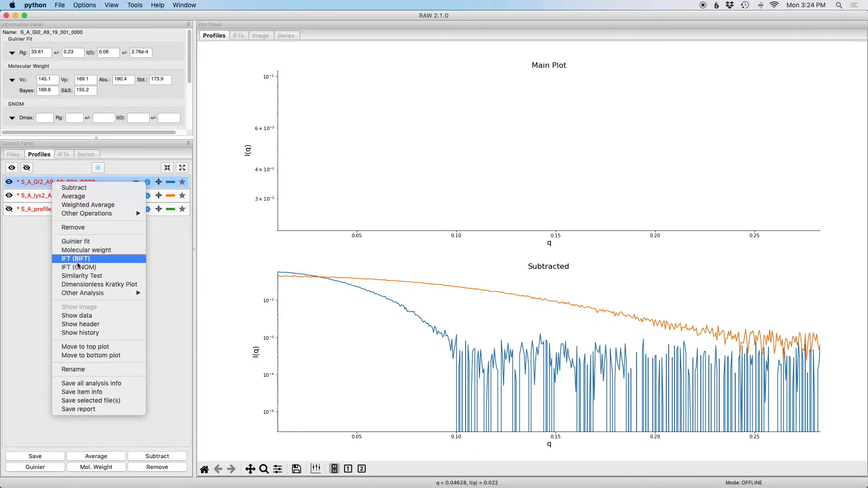
left_click(91, 409)
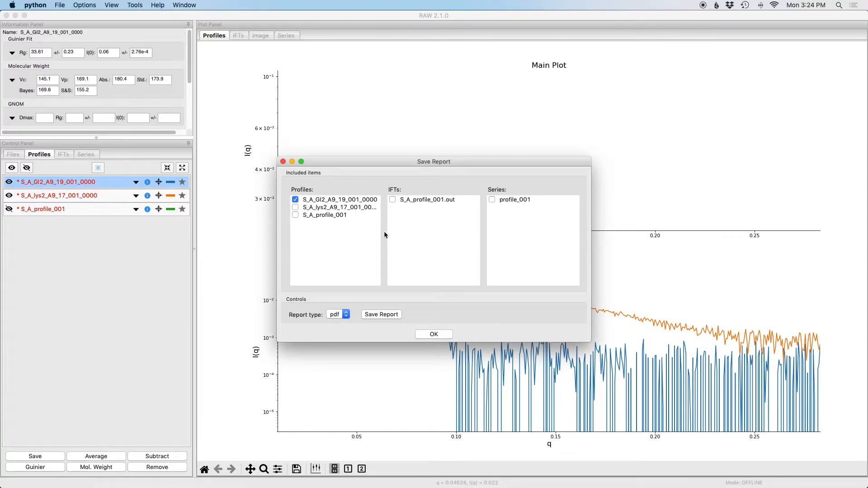
left_click(295, 210)
left_click(296, 211)
Save the report as a PDF named gi_report.pdf in the standards_data folder and close the report dialog.
left_click(379, 316)
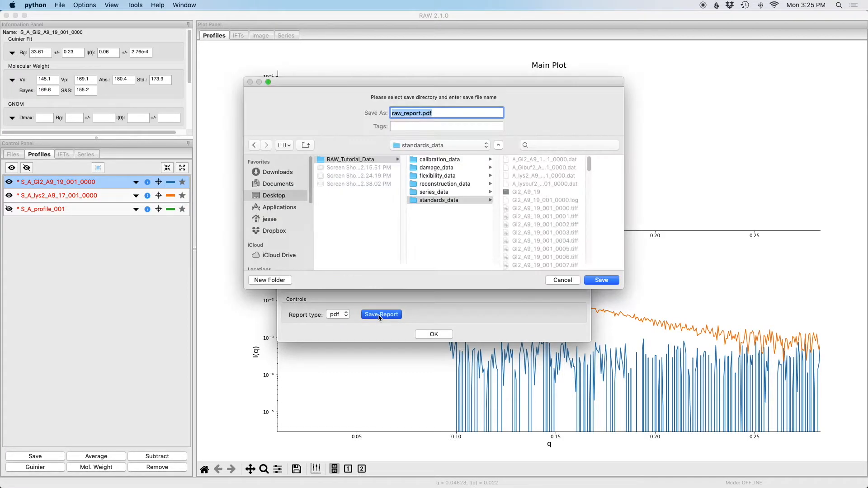
left_click(401, 114)
key("BackSpace")
key("BackSpace")
key("BackSpace")
type("gi")
left_click(601, 280)
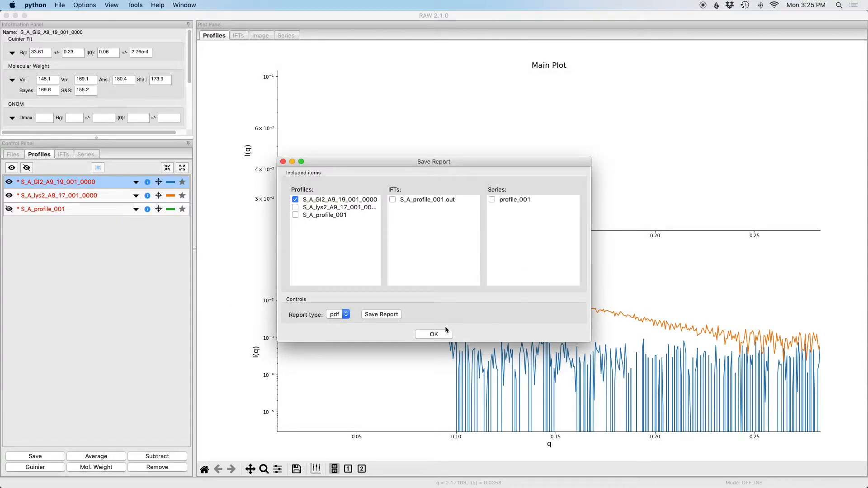
left_click(434, 334)
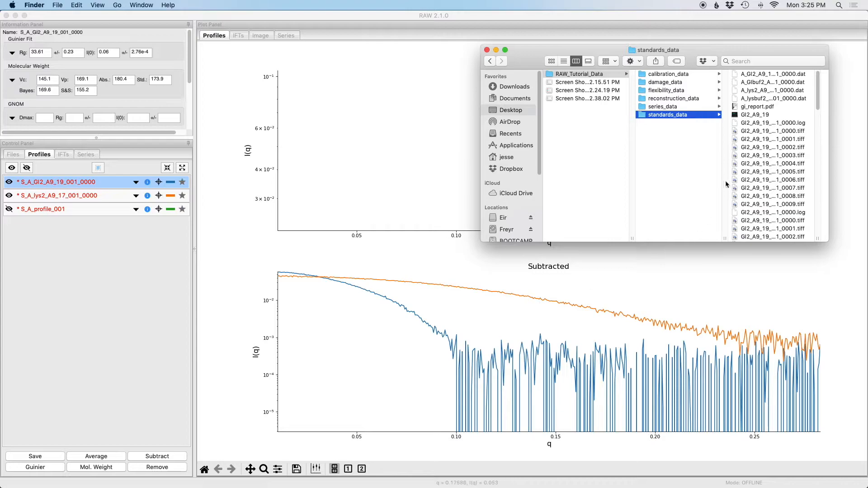
Open gi_report.pdf from the standards_data folder in Preview and examine its summary plots and summary table.
left_click(766, 108)
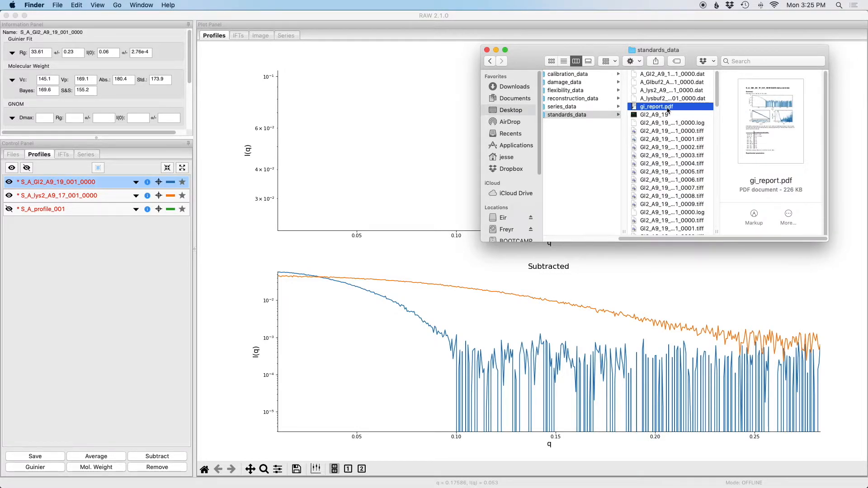
double_click(668, 109)
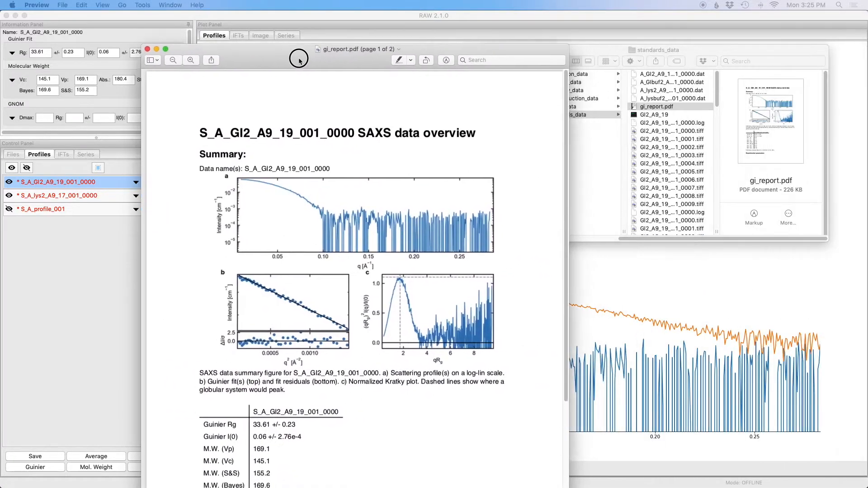
scroll(358, 159, "down", 10)
scroll(359, 159, "up", 5)
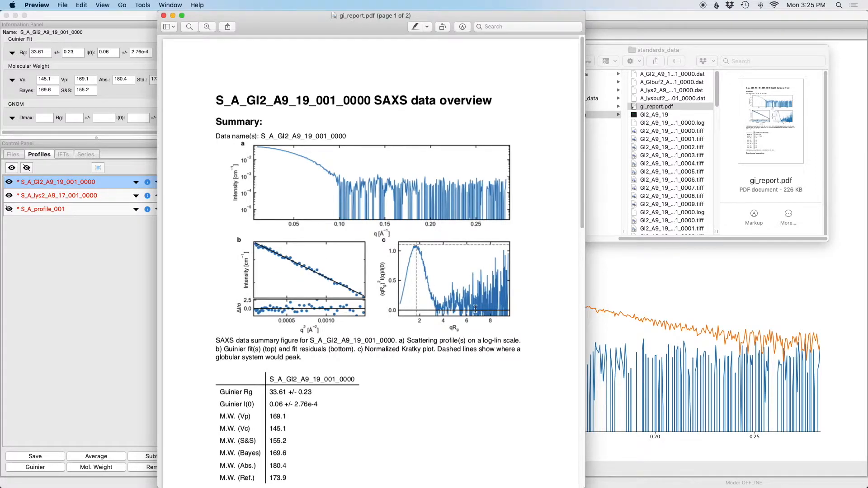
scroll(479, 309, "down", 3)
scroll(322, 336, "down", 2)
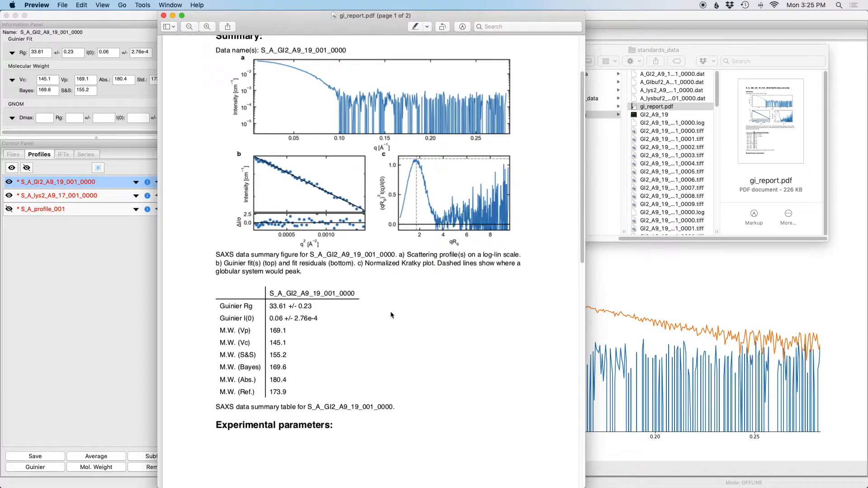
Read the experimental parameters, Guinier and molecular weight tables on the report's second page, and close the PDF.
scroll(335, 382, "down", 15)
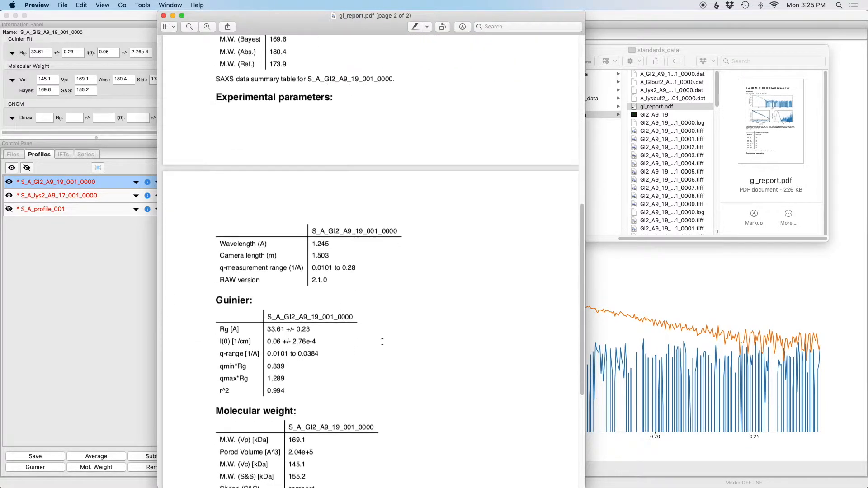
scroll(346, 303, "down", 5)
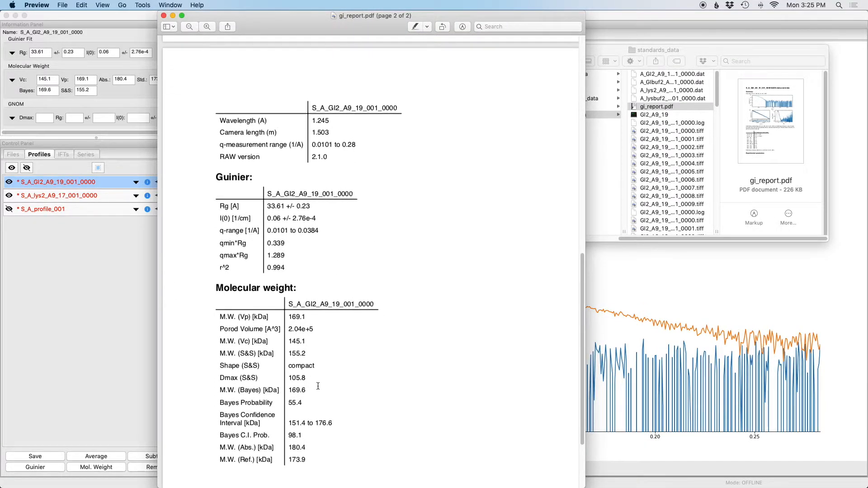
scroll(306, 434, "down", 6)
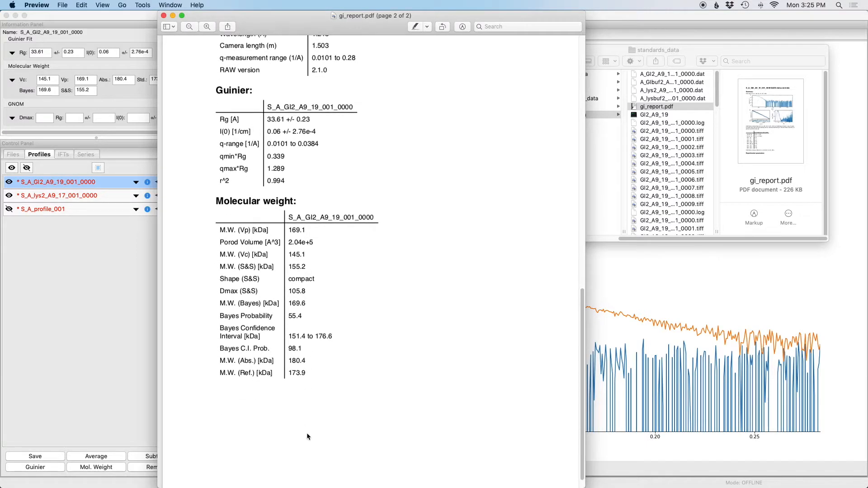
scroll(382, 411, "up", 3)
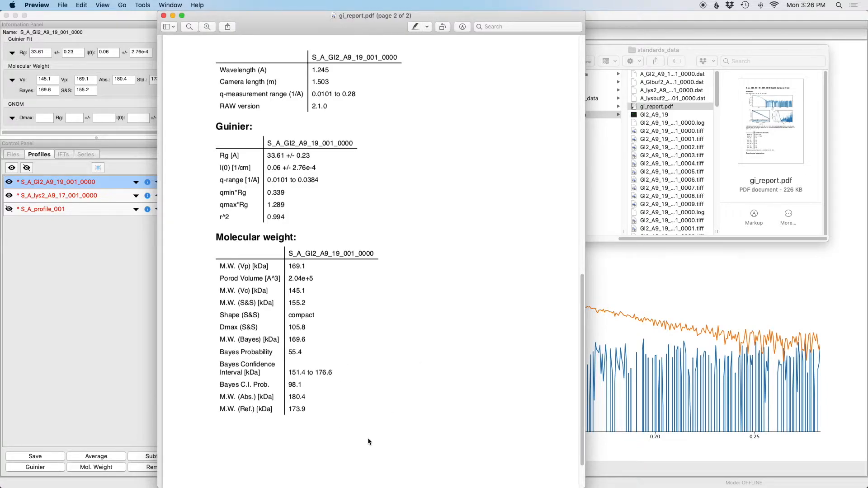
scroll(376, 434, "up", 15)
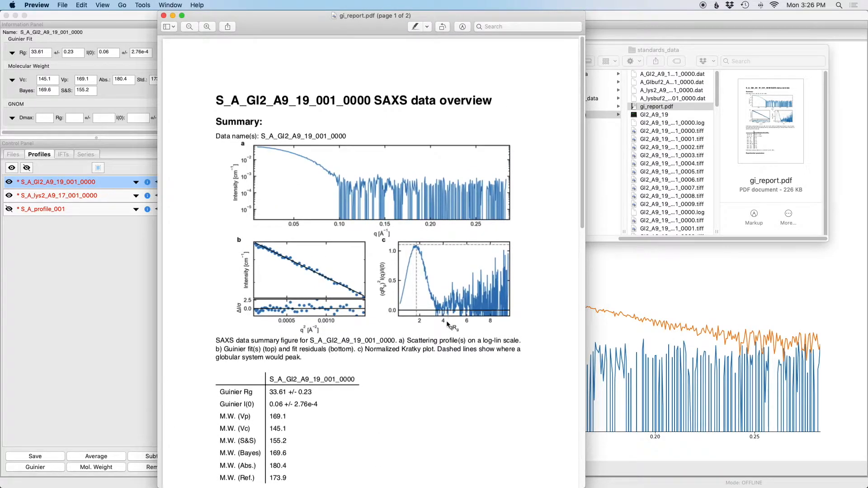
left_click(164, 17)
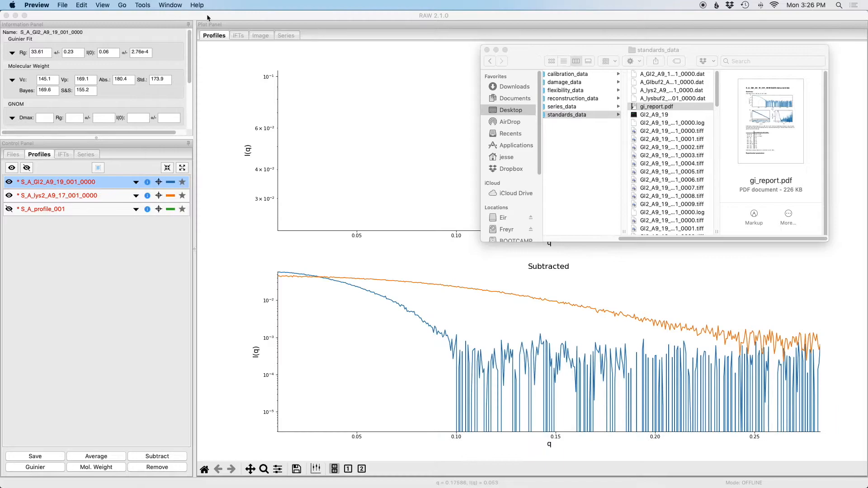
Return to RAW and start a report that includes the S_A_GI2_A9_19_001_0000 and S_A_lys2_A9_17_001_0000 profiles.
left_click(274, 20)
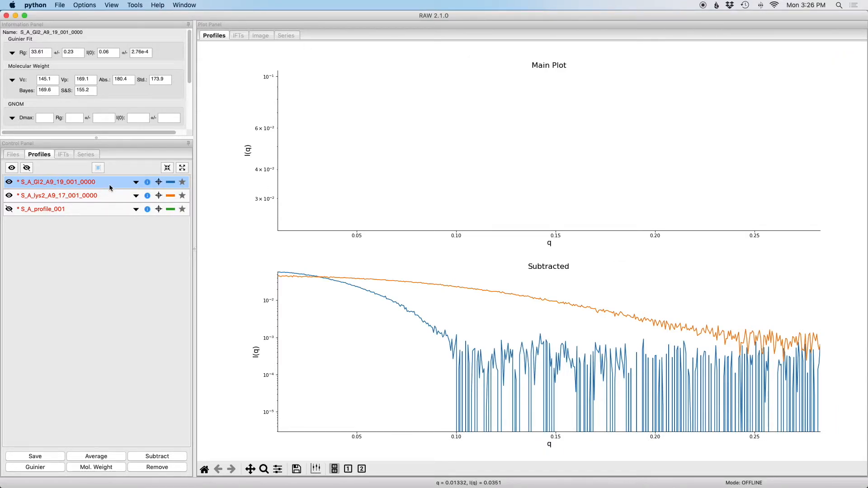
right_click(46, 183)
left_click(86, 407)
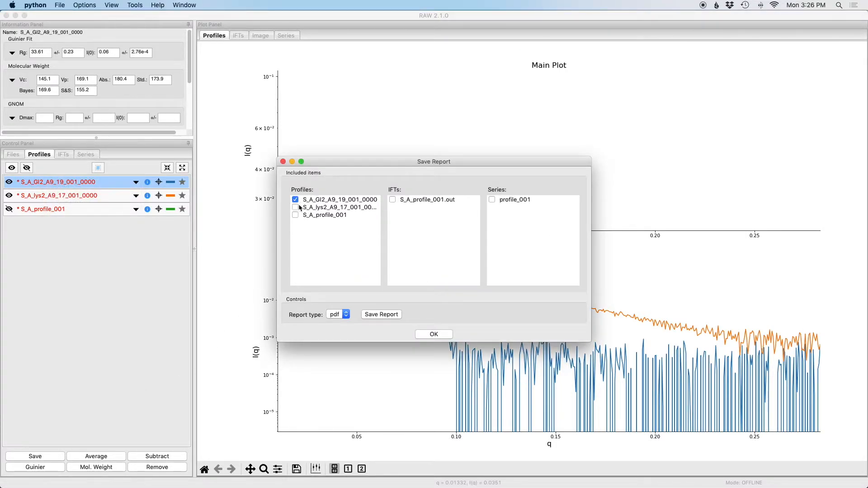
left_click(295, 207)
Save the two-profile report as gi_lys_report.pdf in the standards_data folder and close the report dialog.
left_click(381, 314)
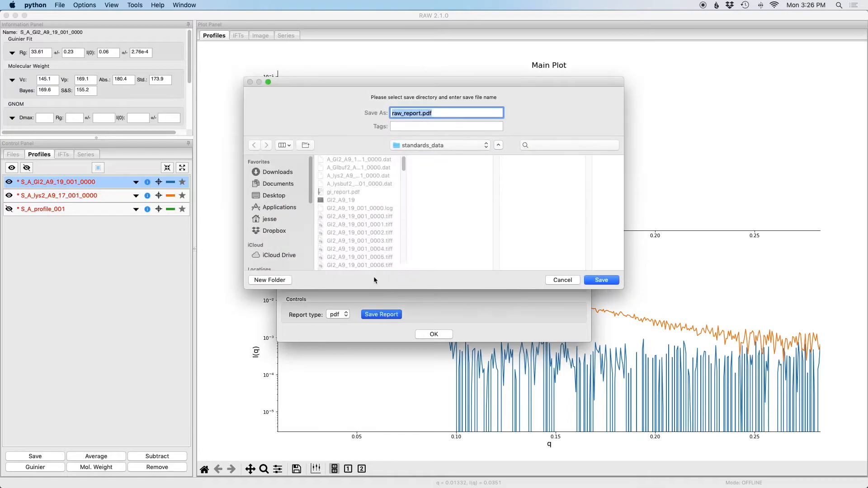
left_click_drag(402, 114, 388, 114)
type("gi_lys")
left_click(602, 280)
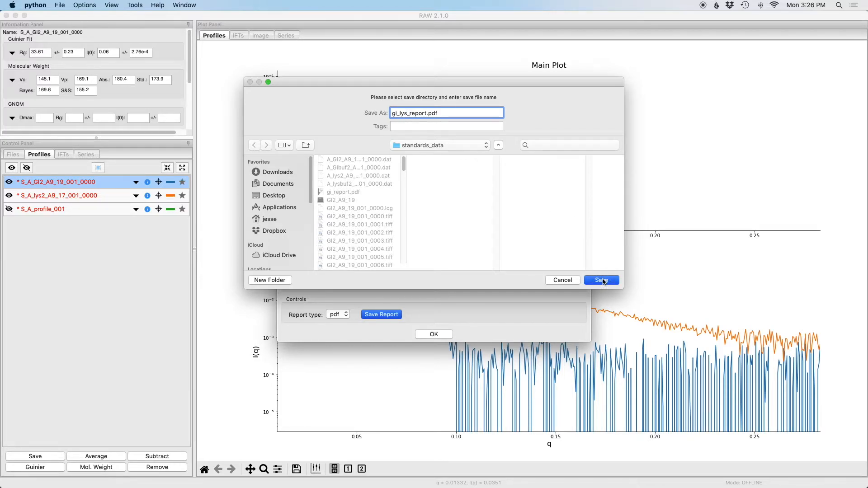
left_click(434, 334)
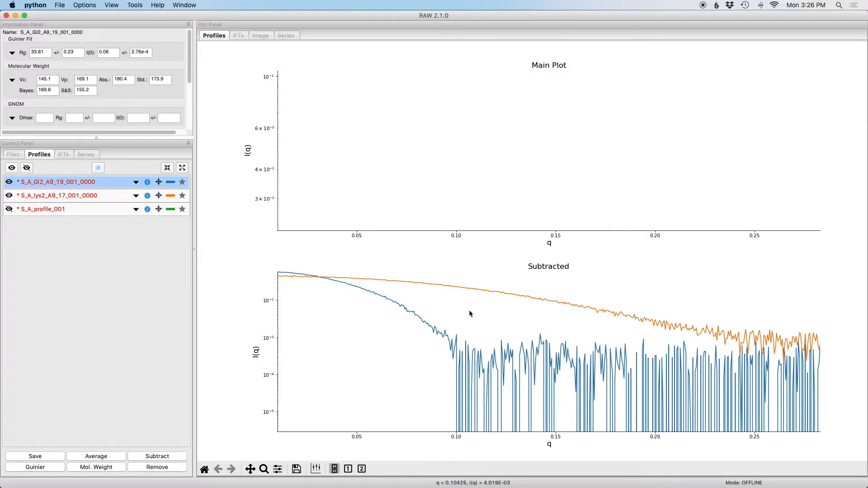
Switch to Finder, open gi_lys_report.pdf in Preview and examine the overlaid scattering, Guinier and Kratky plots.
key("super+Tab")
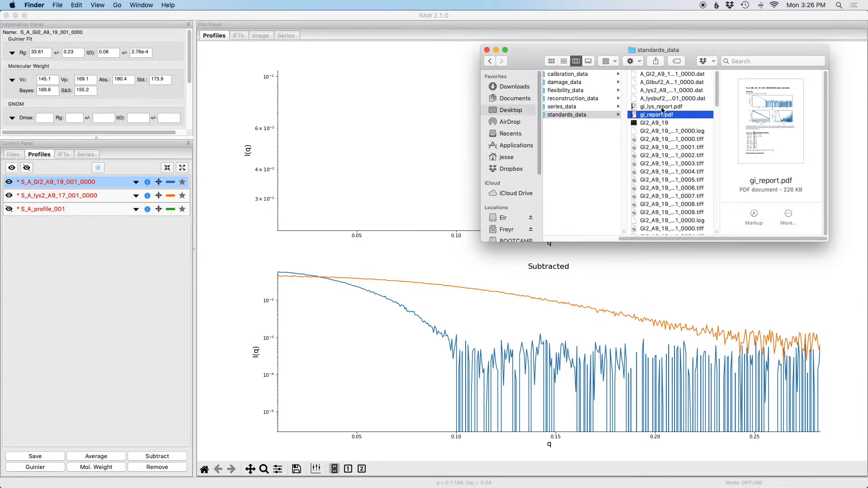
left_click(661, 108)
double_click(659, 108)
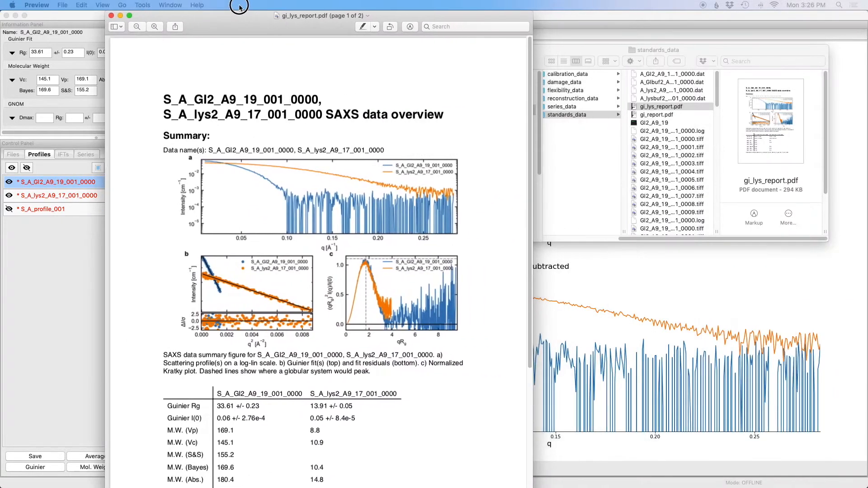
scroll(249, 162, "down", 10)
scroll(249, 161, "up", 10)
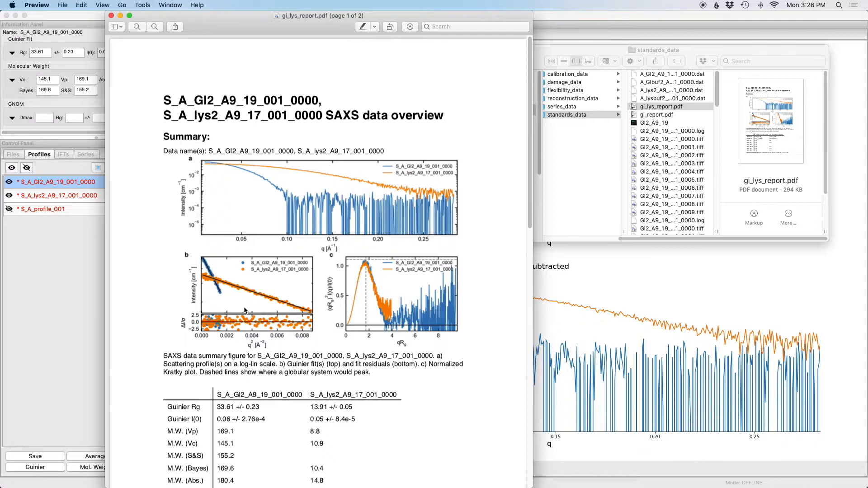
scroll(236, 302, "down", 1)
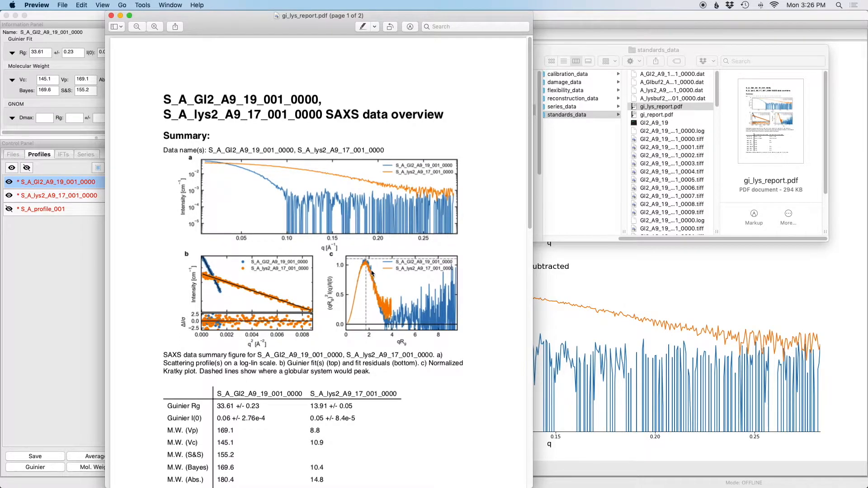
Compare both profiles in the summary, experimental parameters, Guinier and molecular weight tables of gi_lys_report.pdf.
scroll(403, 315, "down", 5)
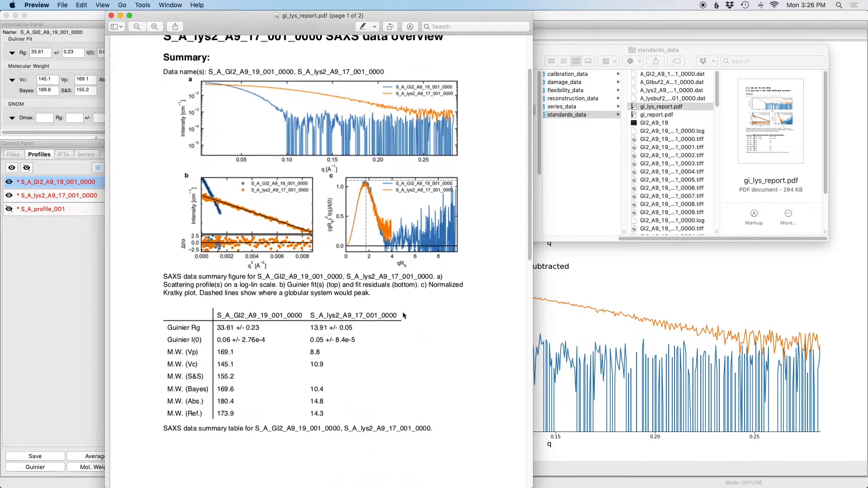
scroll(402, 316, "down", 4)
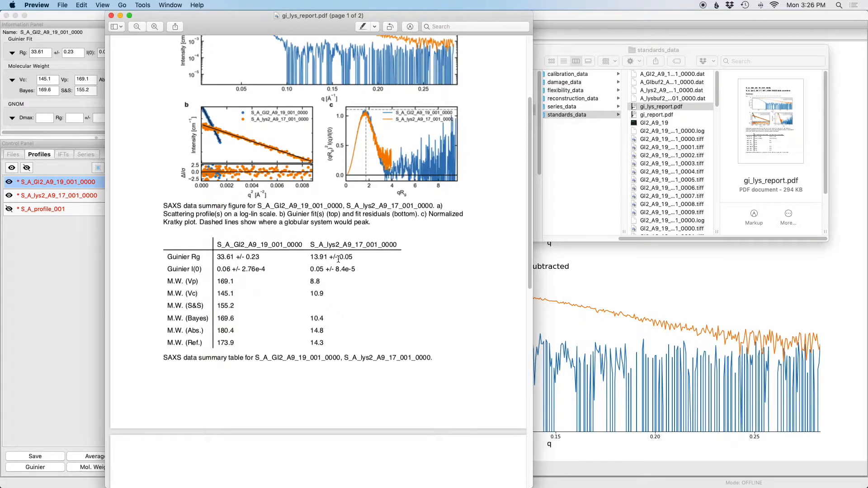
scroll(338, 259, "down", 20)
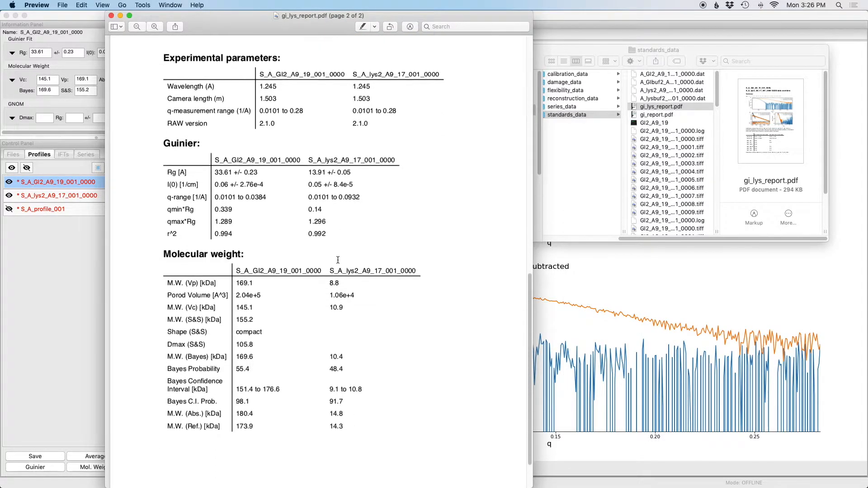
scroll(338, 260, "down", 2)
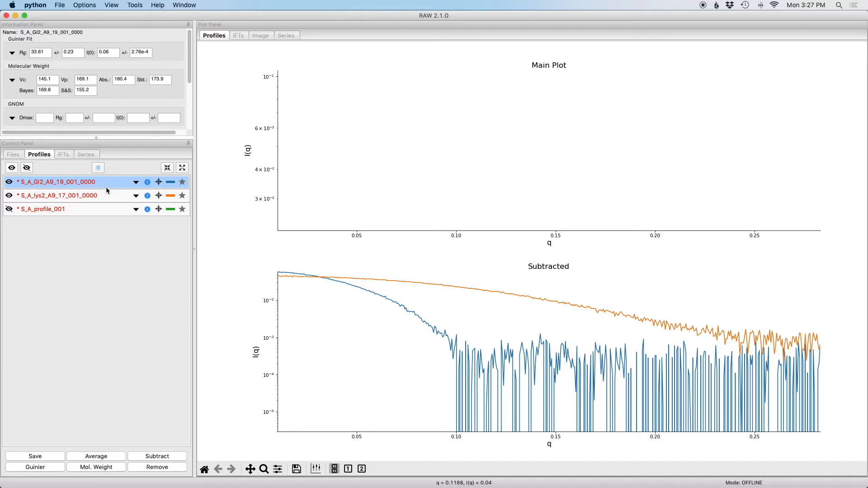
Start a report for the S_A_profile_001 profile that also includes the S_A_profile_001.out IFT and the profile_001 series.
left_click(107, 183)
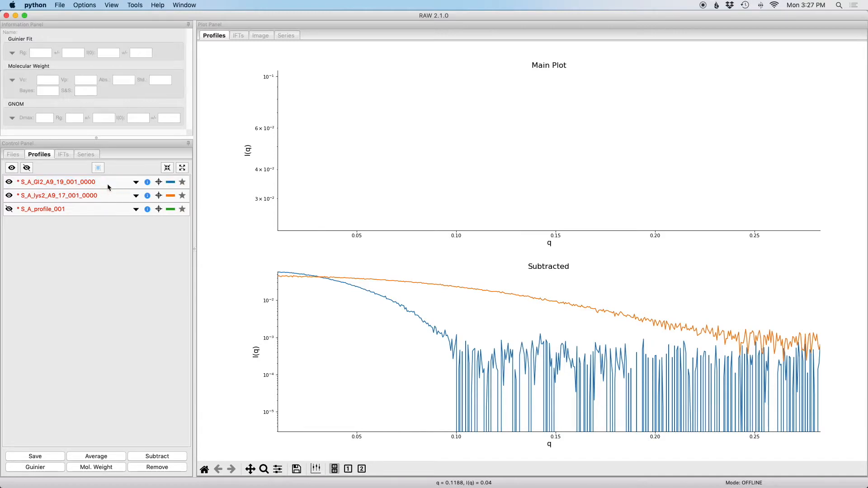
left_click(105, 213)
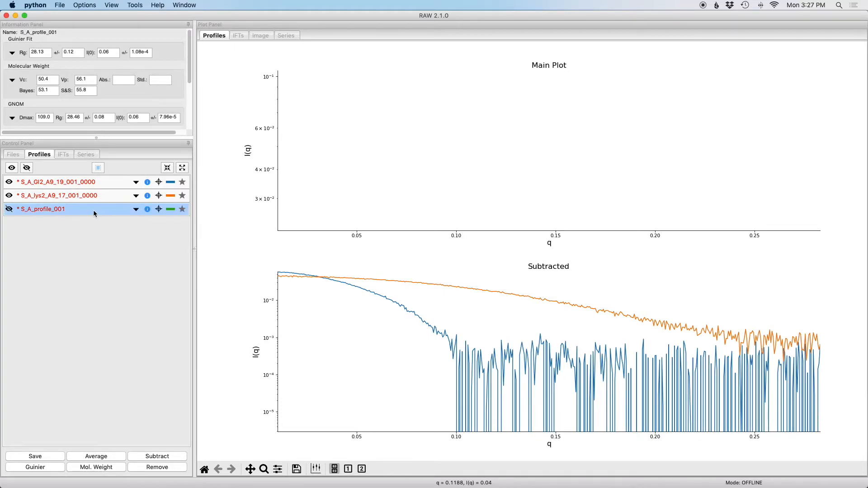
right_click(62, 213)
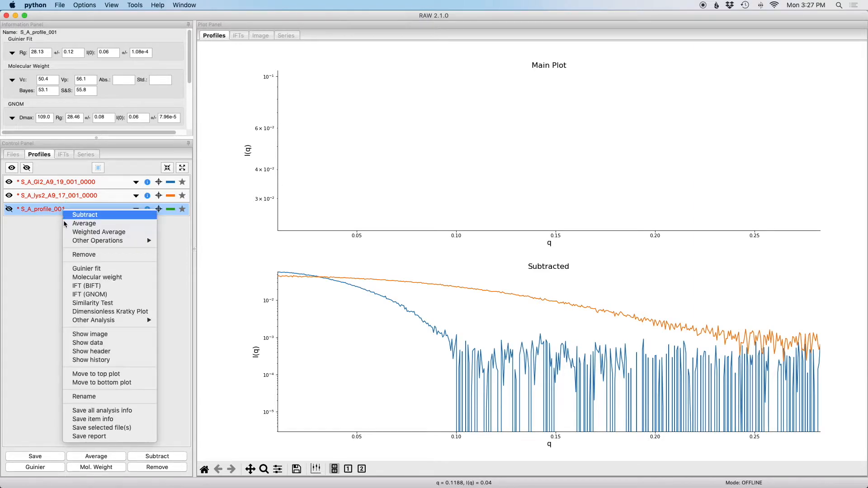
left_click(131, 436)
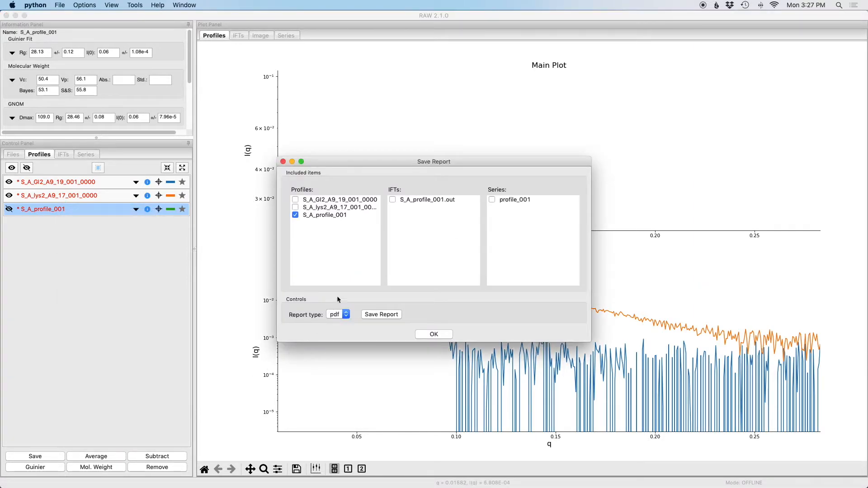
left_click(393, 200)
left_click(493, 200)
Save the combined report as sec_saxs_report.pdf in the standards_data folder and close the report dialog.
left_click(389, 315)
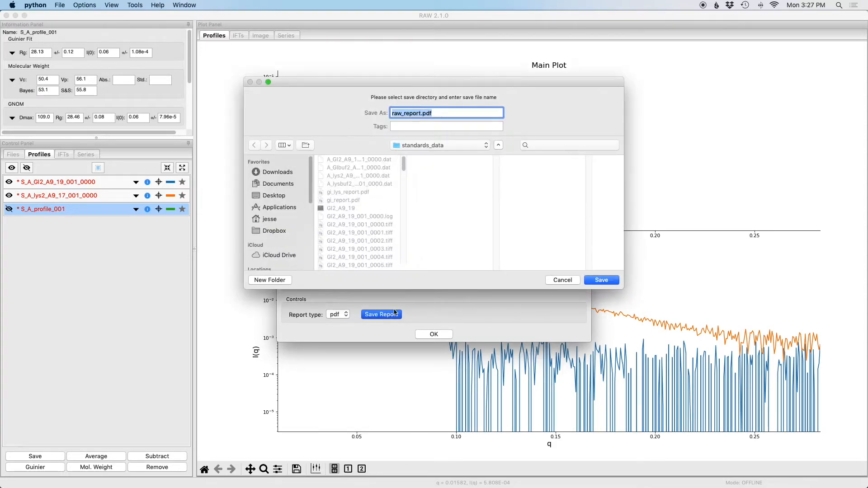
left_click(402, 113)
left_click_drag(402, 114, 383, 114)
type("sec_saxs")
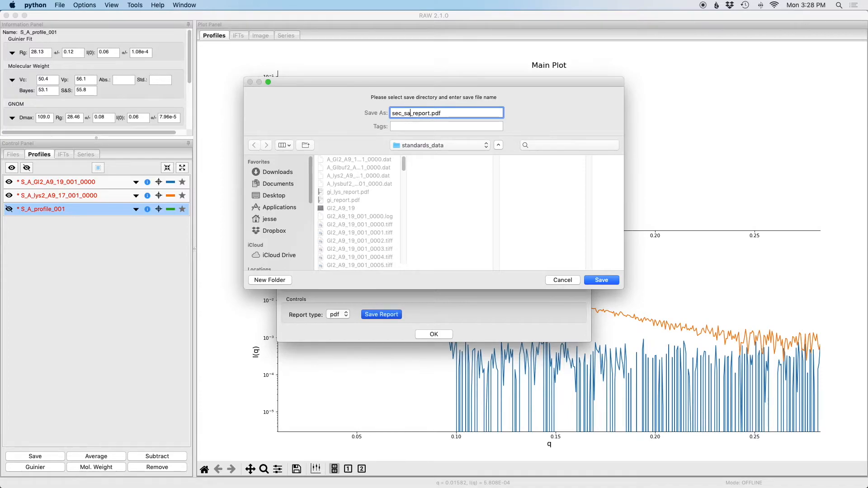
left_click(609, 281)
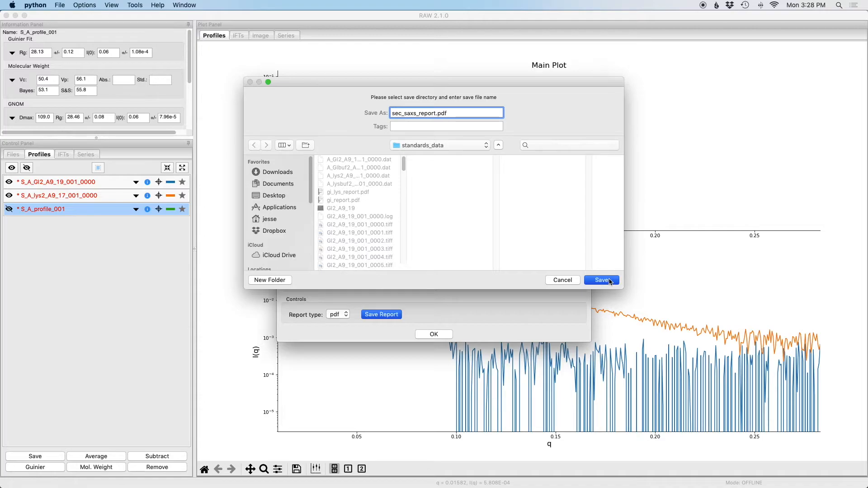
left_click(609, 281)
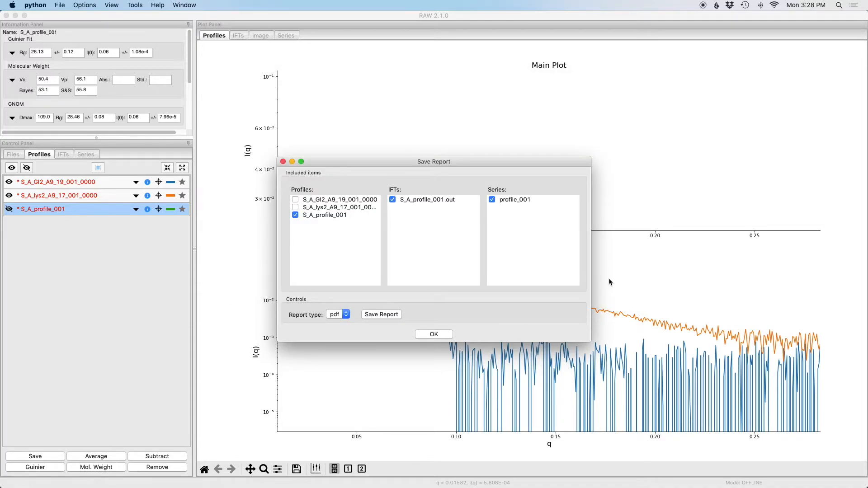
left_click(449, 333)
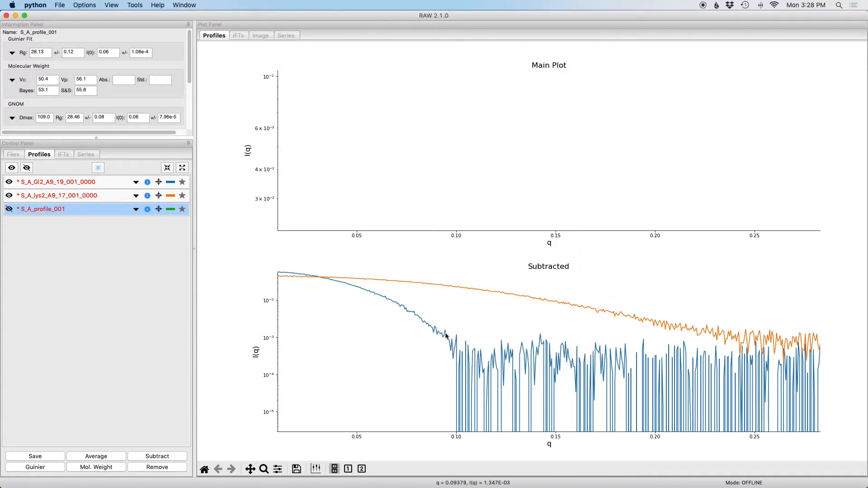
View the report options offered for the S_A_profile_001.out IFT and dismiss them without saving.
left_click(62, 154)
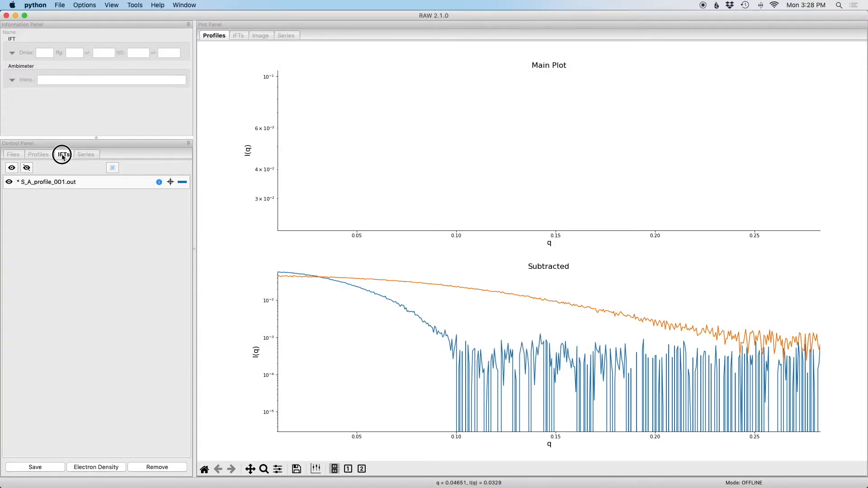
right_click(72, 184)
left_click(100, 306)
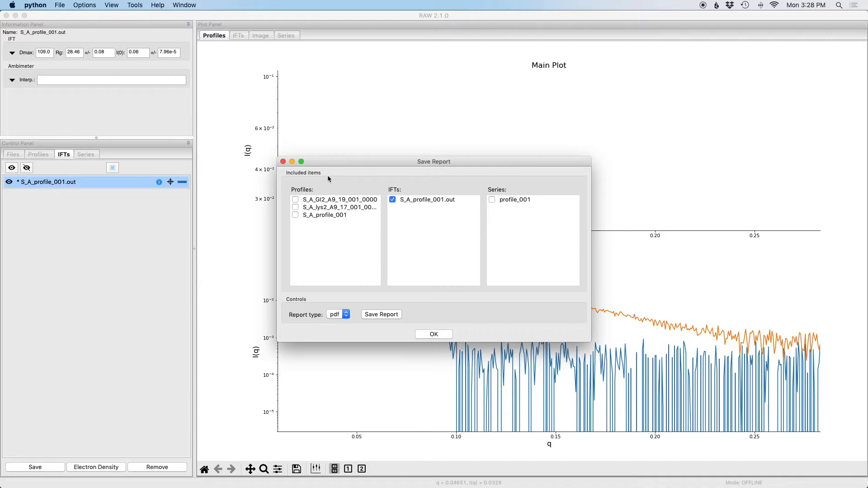
left_click(283, 161)
View the report options offered for the profile_001 series, dismiss them without saving and return to the profiles list.
left_click(85, 154)
right_click(78, 264)
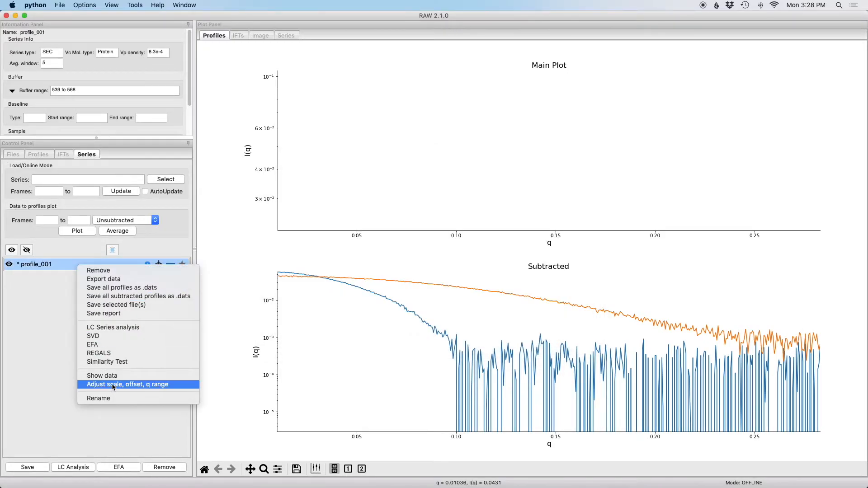
left_click(105, 313)
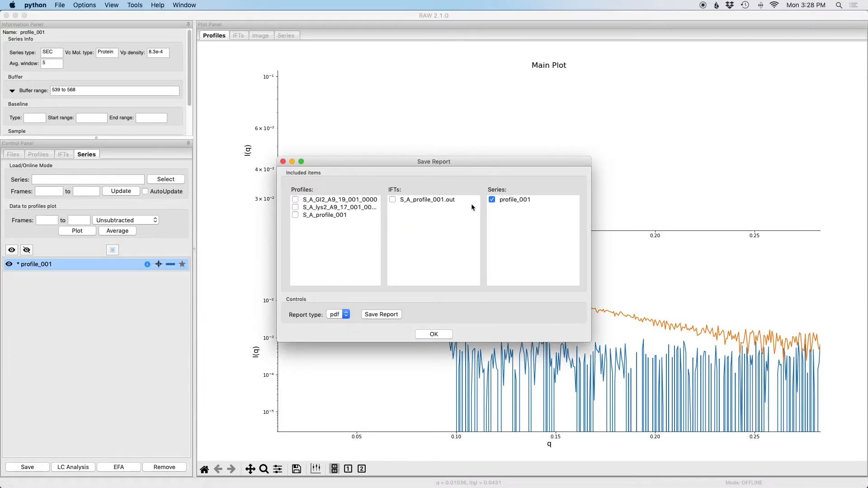
left_click(283, 162)
left_click(45, 157)
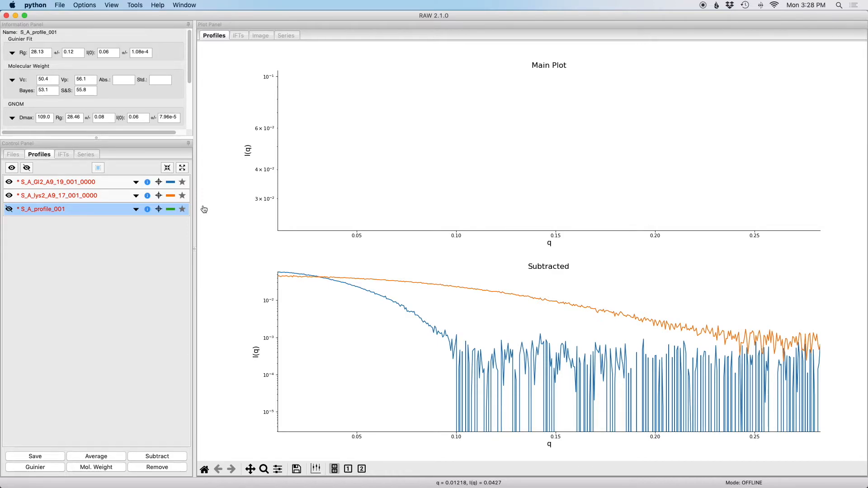
Switch to Finder, open sec_saxs_report.pdf in Preview and examine the series, scattering, Guinier, Kratky and P(r) plots.
key("super+Tab")
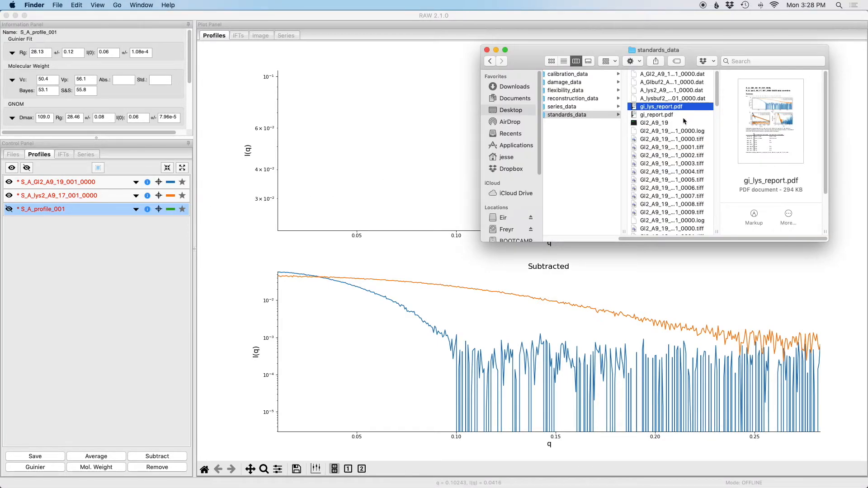
scroll(680, 119, "down", 15)
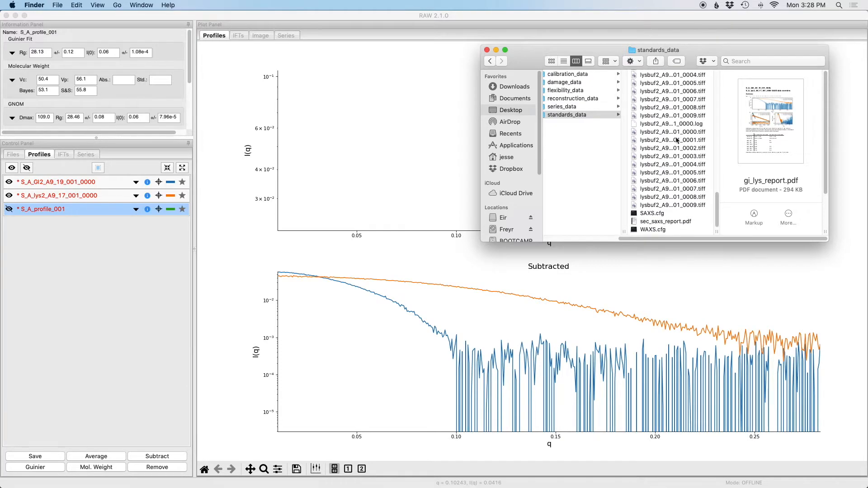
double_click(660, 223)
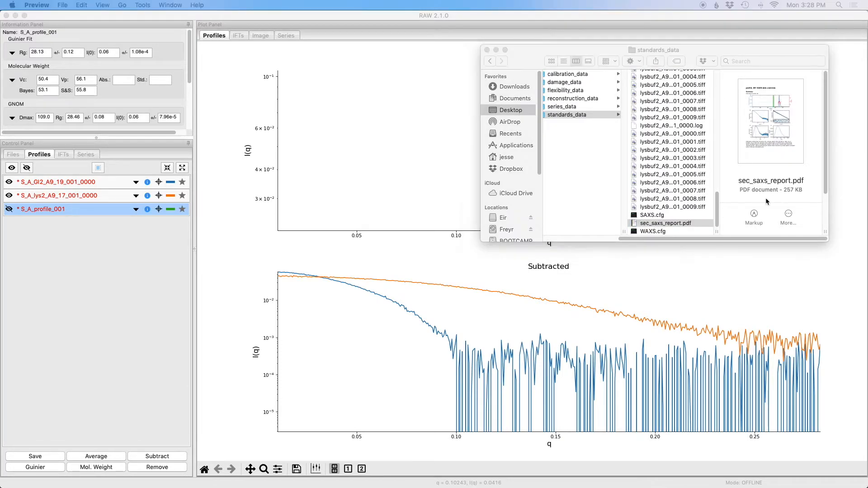
left_click_drag(867, 27, 331, 11)
scroll(331, 99, "down", 5)
scroll(331, 112, "up", 5)
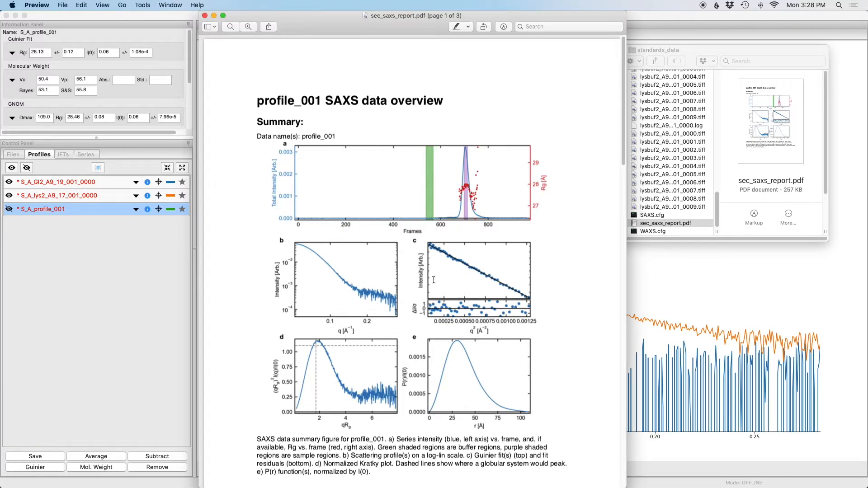
scroll(330, 398, "down", 1)
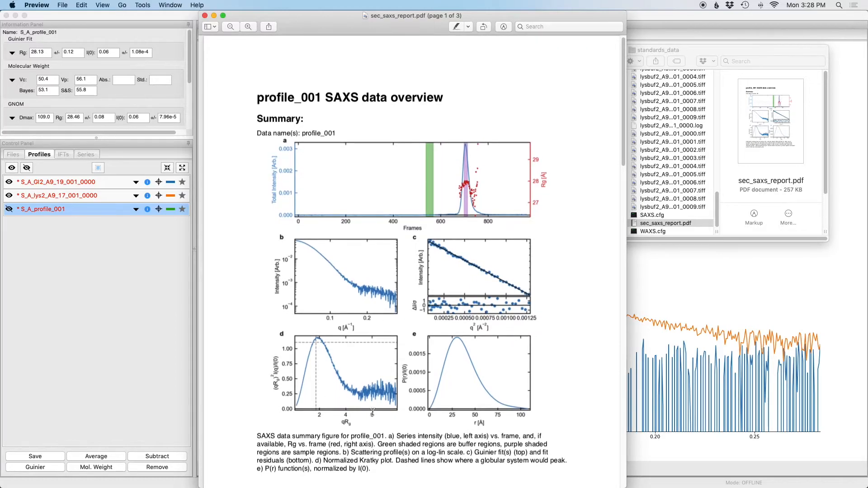
Review the summary, experimental parameters, Guinier, molecular weight and GNOM IFT tables of sec_saxs_report.pdf, then close it and return to RAW.
scroll(543, 398, "down", 8)
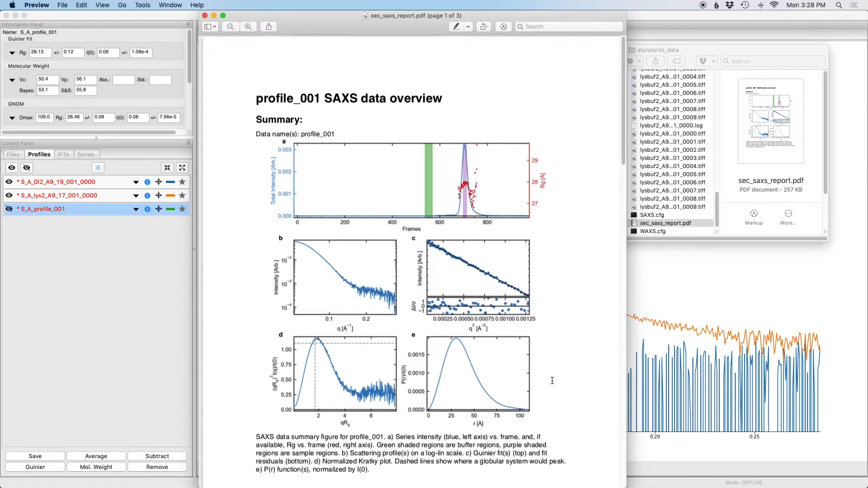
scroll(552, 381, "down", 10)
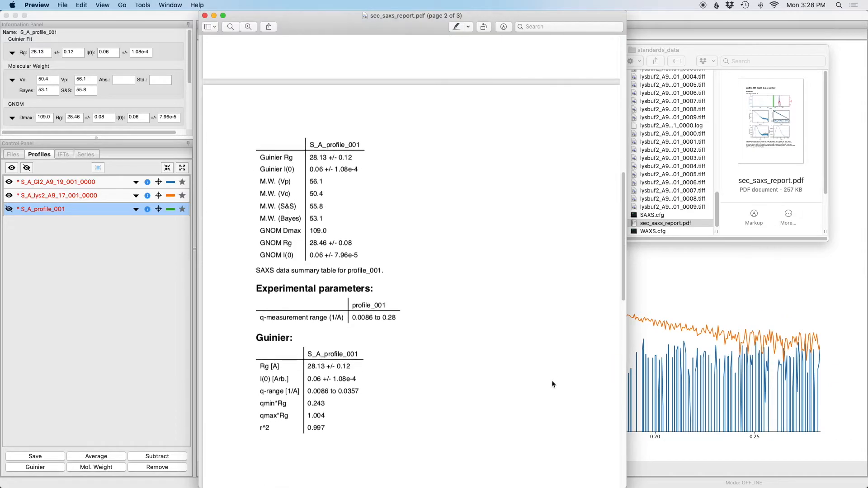
scroll(552, 384, "down", 20)
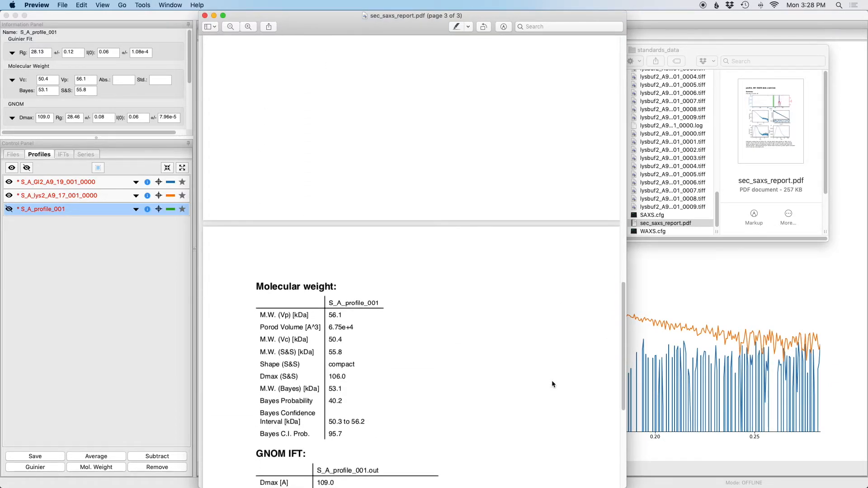
scroll(491, 304, "down", 2)
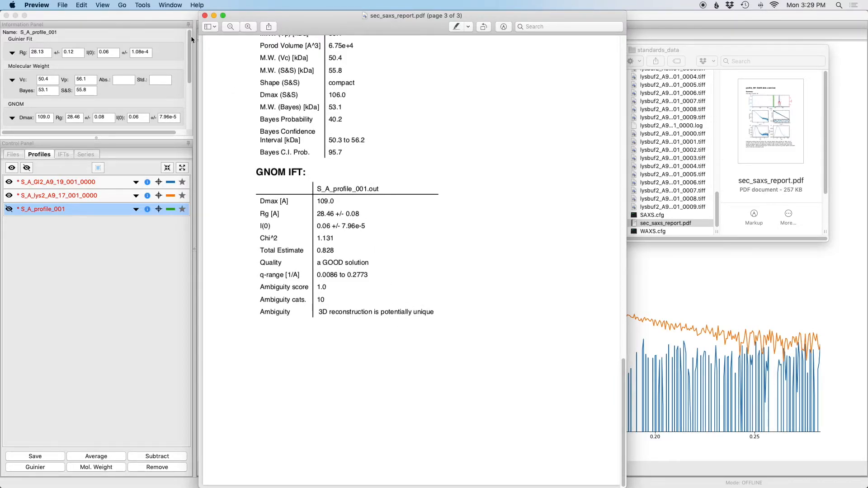
left_click(205, 15)
left_click(214, 17)
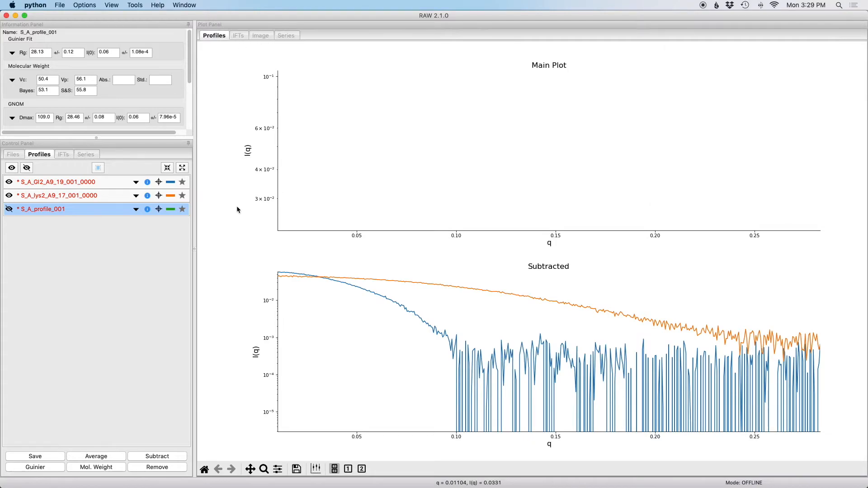
Save all analysis info for the S_A_GI2_A9_19_001_0000 and S_A_lys2_A9_17_001_0000 profiles as gi_lys_analysis.csv in the standards_data folder.
left_click(91, 185)
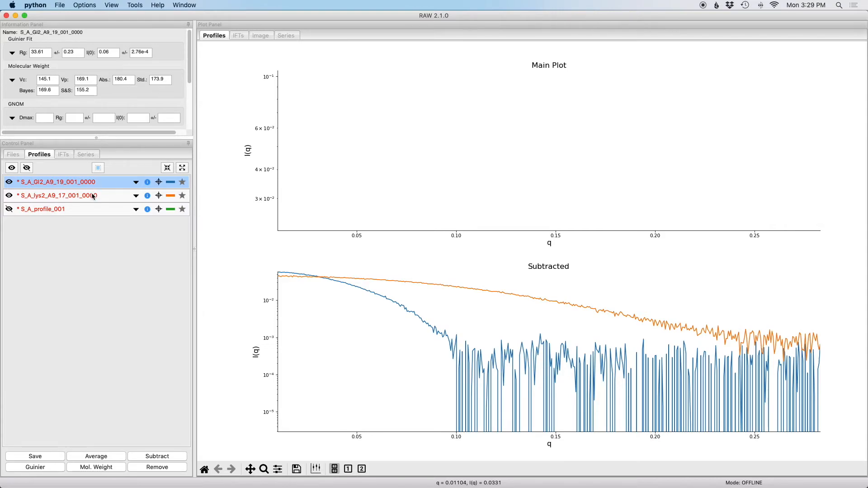
left_click(53, 199, "shift")
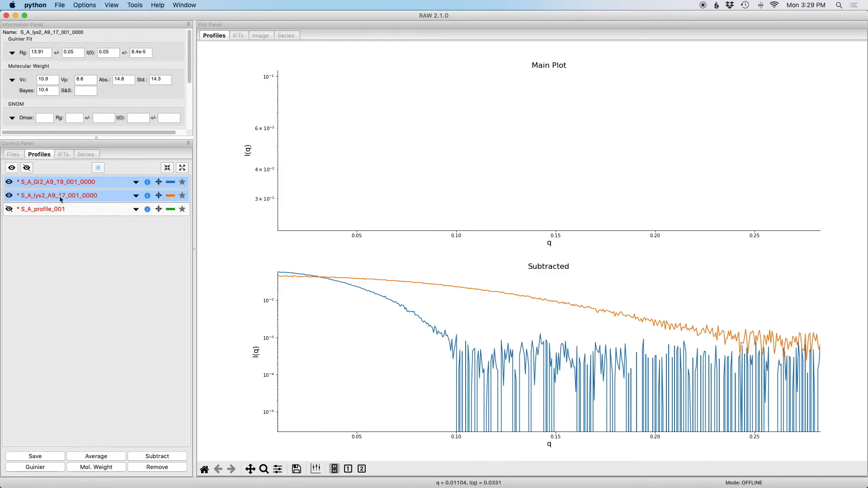
right_click(87, 199)
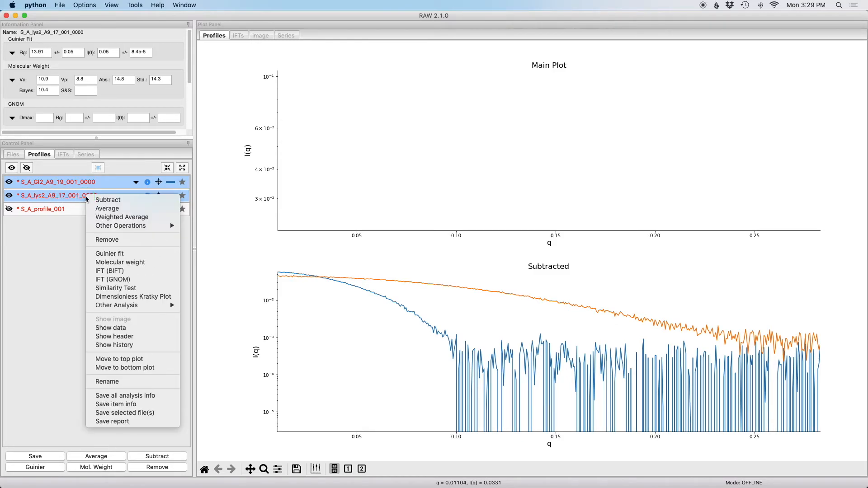
left_click(156, 396)
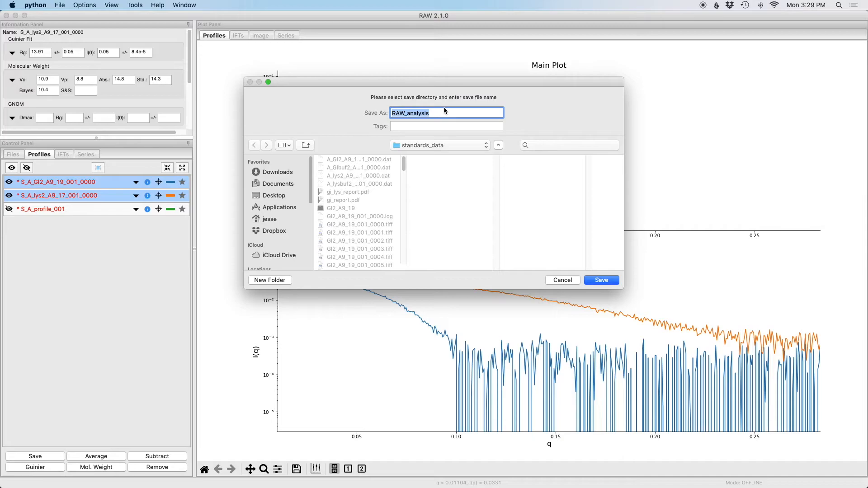
type("gi_lys")
type("_analysis")
type(".")
type("scv")
key("Return")
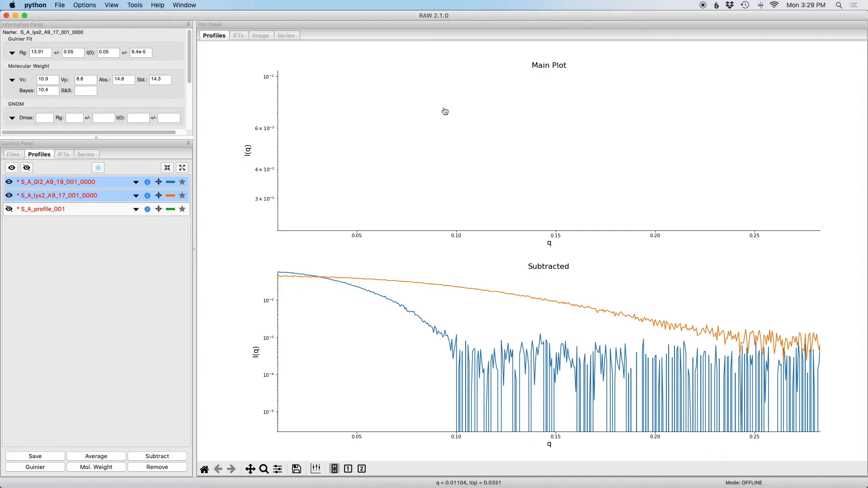
Switch to Finder and open gi_lys_analysis.csv from the standards_data folder in Excel.
key("super+Tab")
scroll(673, 153, "up", 10)
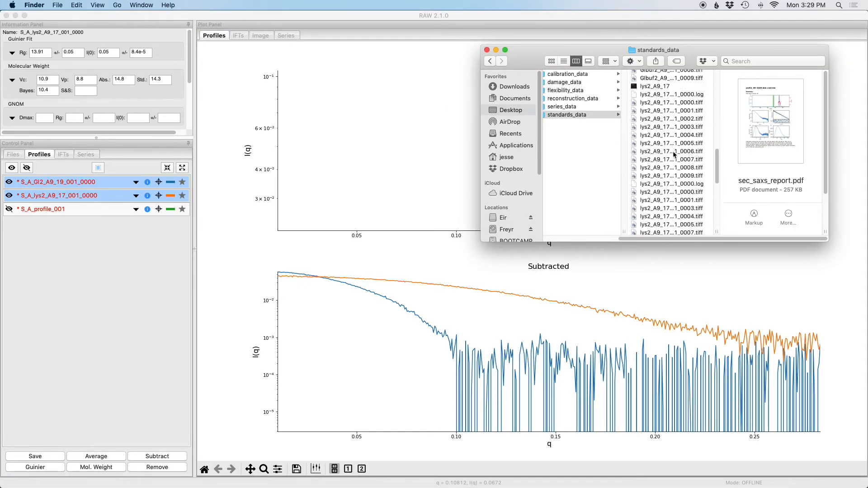
scroll(673, 155, "up", 5)
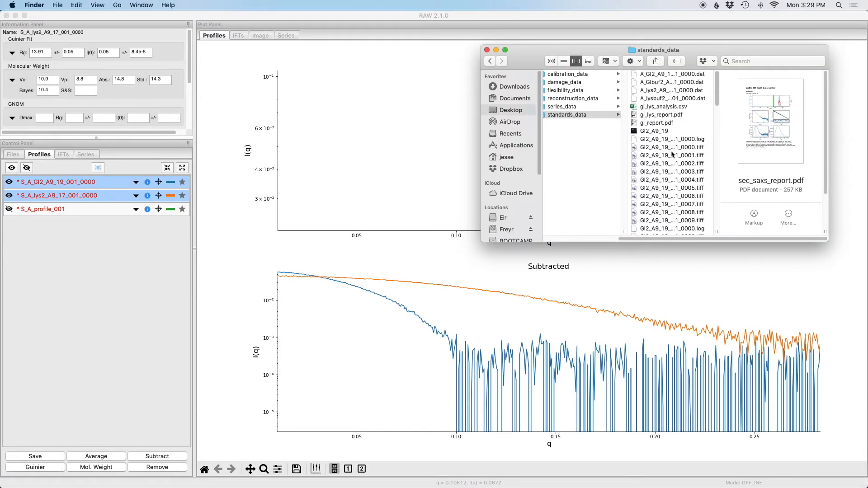
left_click(680, 108)
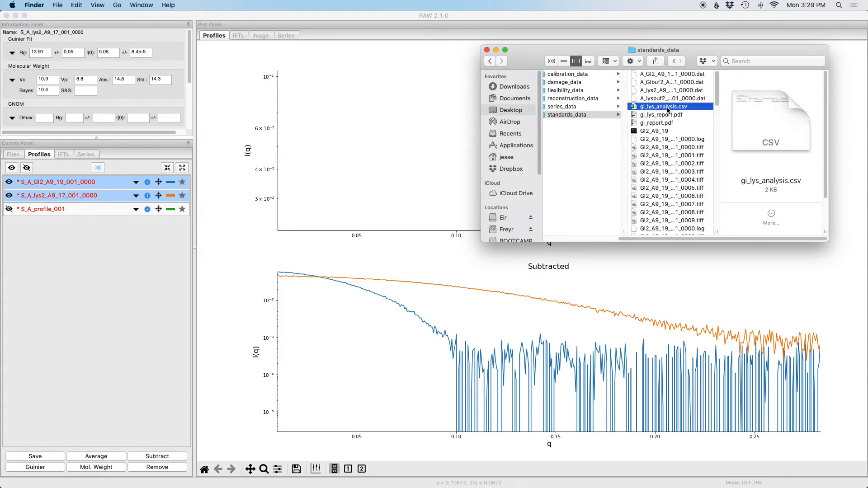
double_click(667, 108)
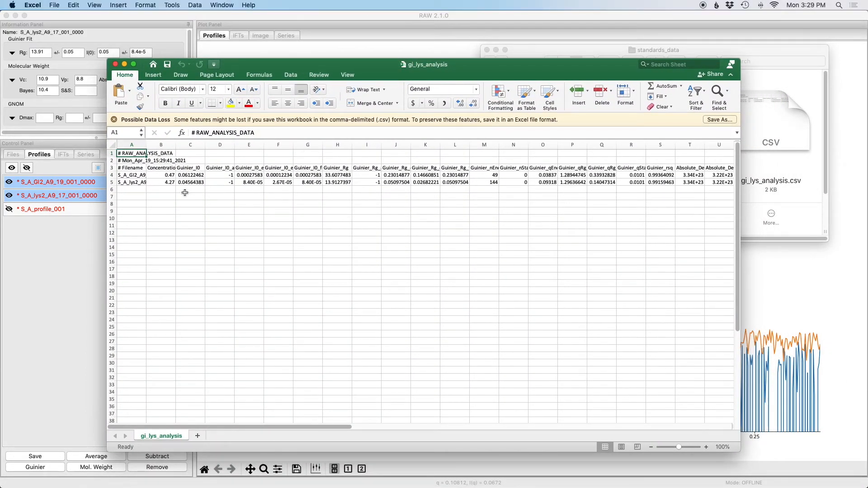
Examine the filename, Guinier and molecular weight columns for both profiles in the analysis spreadsheet, then close the workbook.
left_click(133, 175)
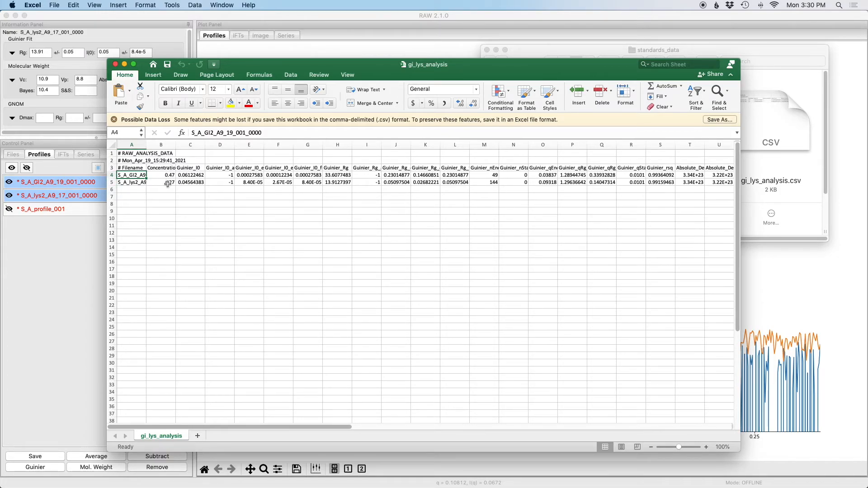
left_click(190, 175)
left_click(339, 176)
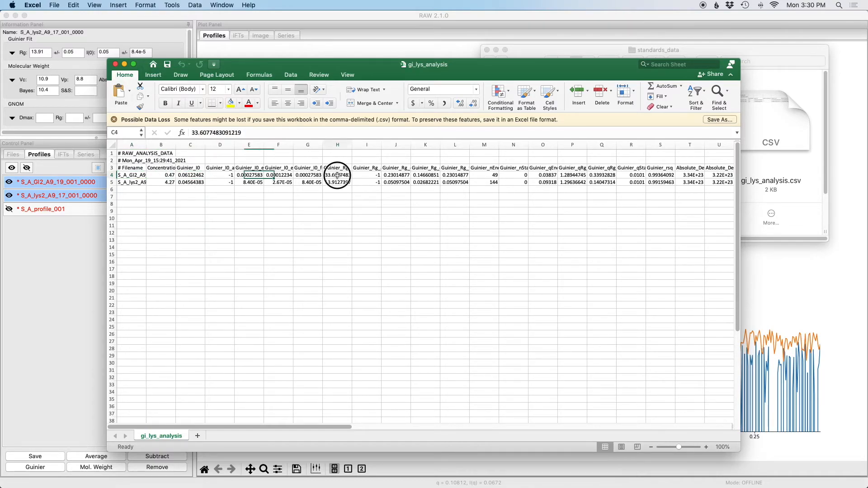
scroll(362, 176, "right", 5)
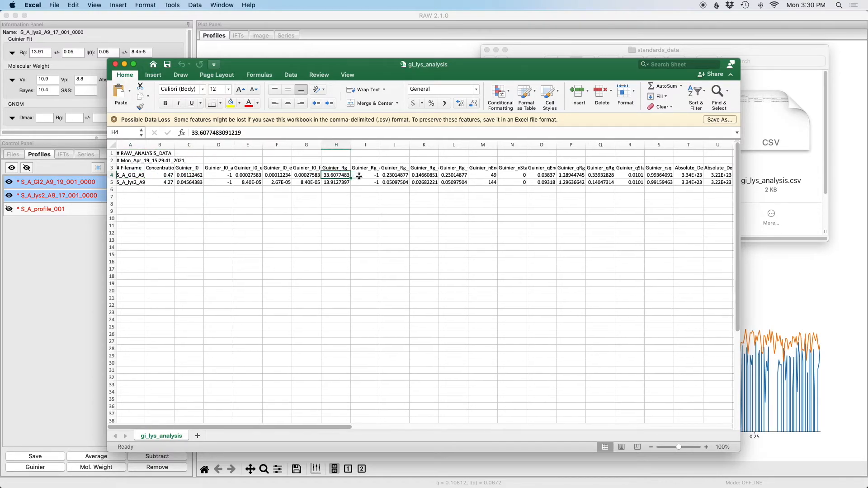
scroll(519, 176, "right", 10)
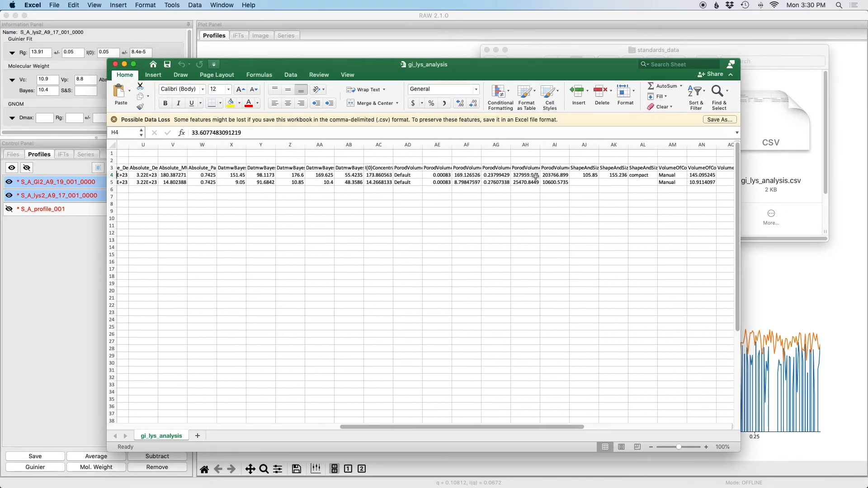
scroll(531, 175, "left", 15)
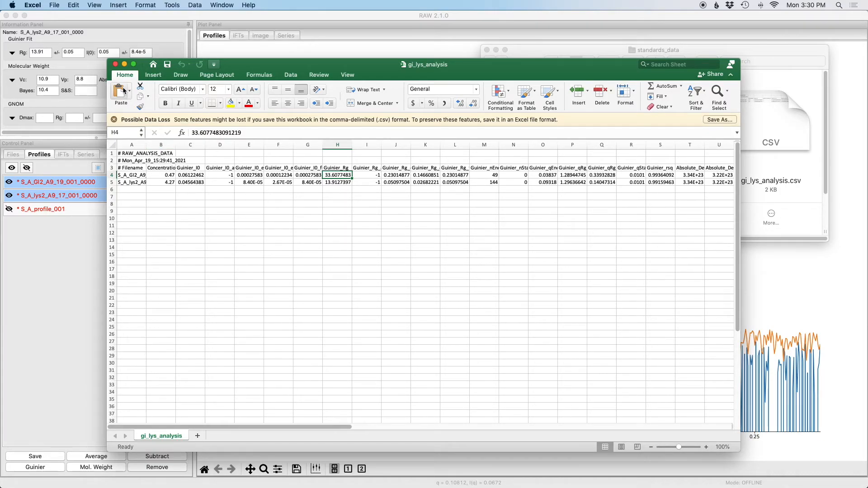
left_click(115, 65)
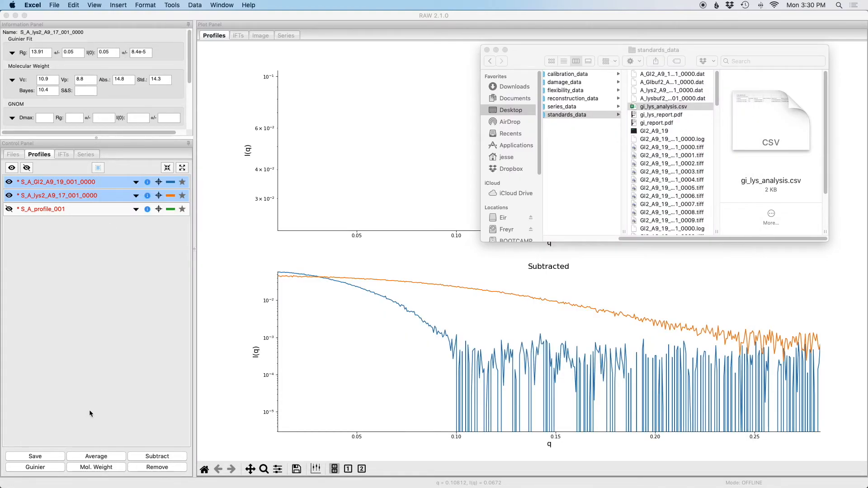
Save the S_A_GI2_A9_19_001_0000 and S_A_lys2_A9_17_001_0000 profiles as .dat files in the standards_data folder.
left_click(53, 458)
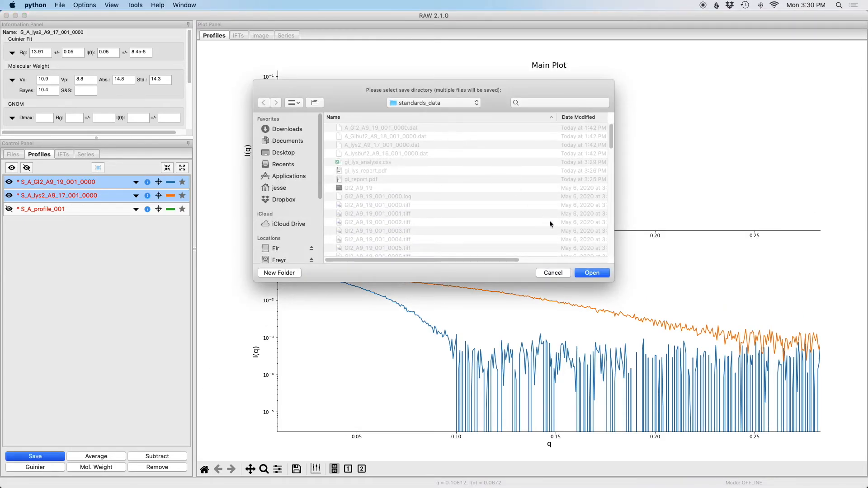
left_click(591, 273)
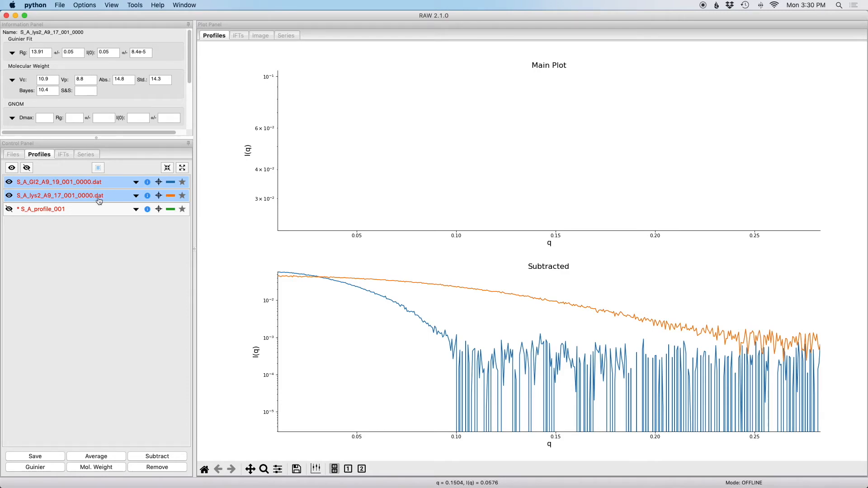
Switch to Finder and open S_A_GI2_A9_19_001_0000.dat from the standards_data folder in TextEdit.
key("super+Tab")
scroll(682, 176, "down", 3)
scroll(681, 177, "down", 5)
scroll(682, 179, "down", 5)
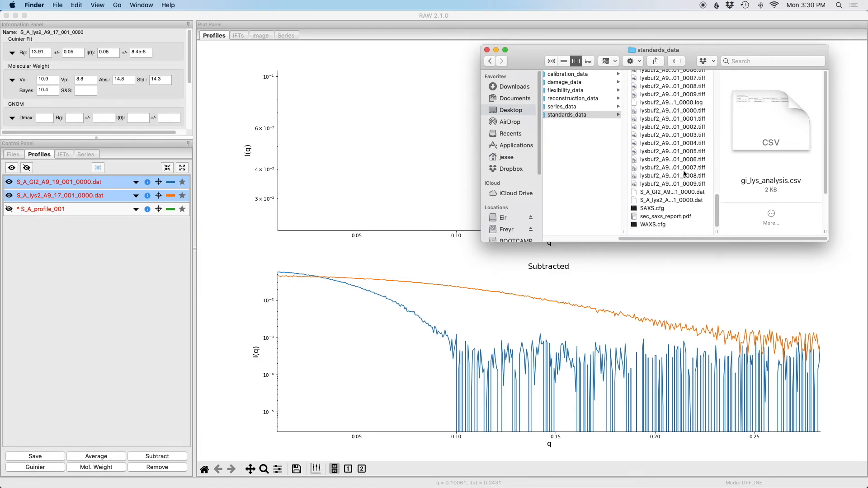
left_click(678, 199)
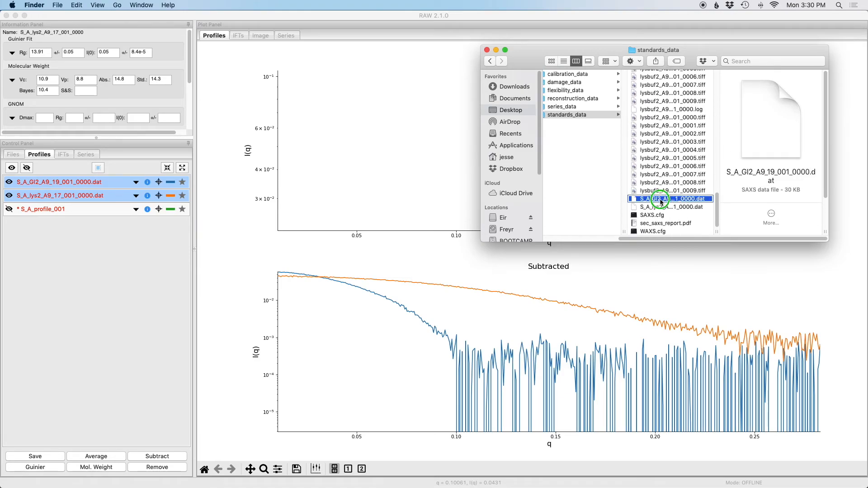
right_click(677, 201)
mouse_move(695, 214)
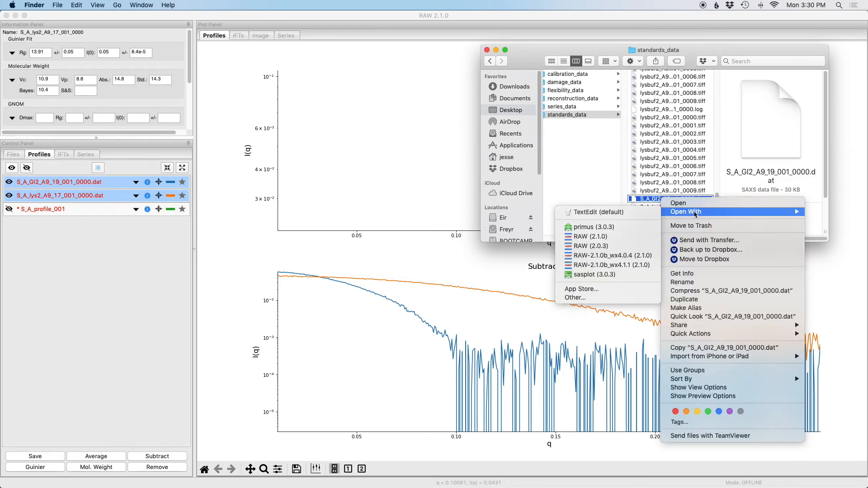
left_click(634, 212)
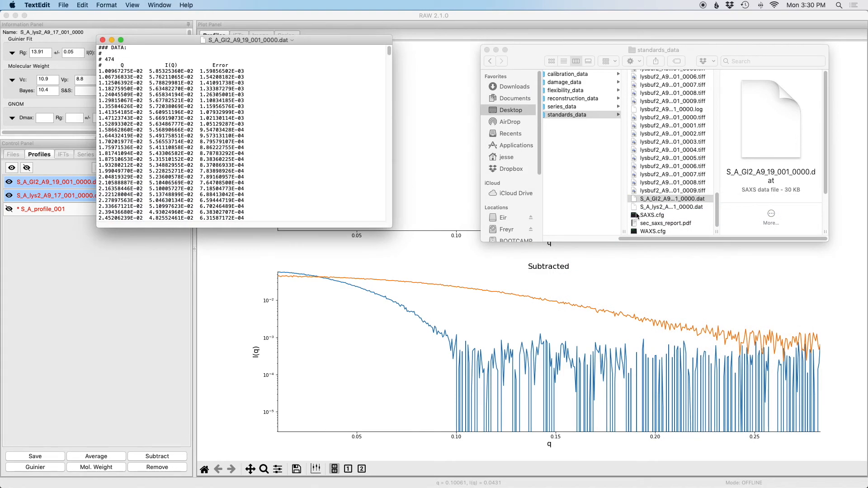
Enlarge the text window, examine the Q, I(Q) and error data and the analysis values in the header, then close the file.
left_click_drag(391, 224, 415, 396)
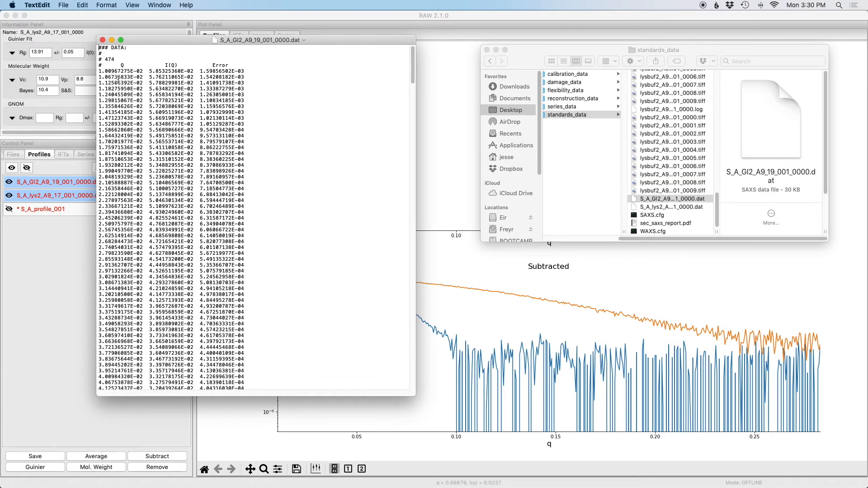
scroll(235, 95, "down", 5)
scroll(236, 95, "down", 20)
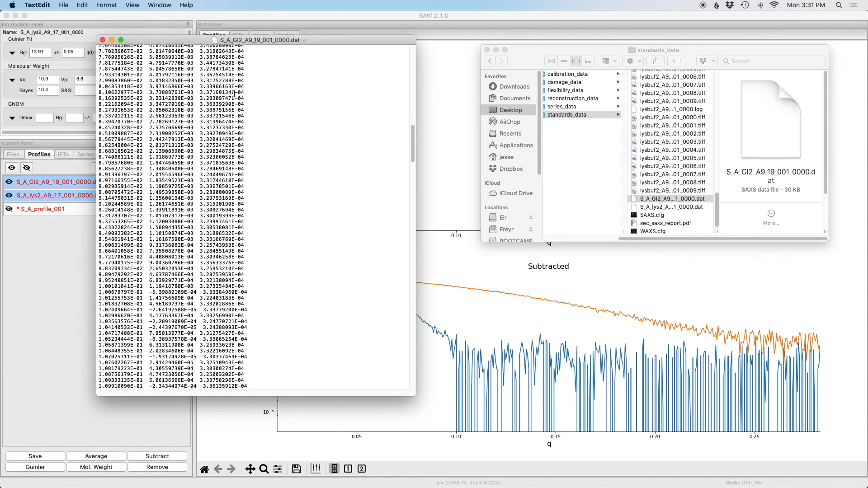
scroll(238, 94, "down", 20)
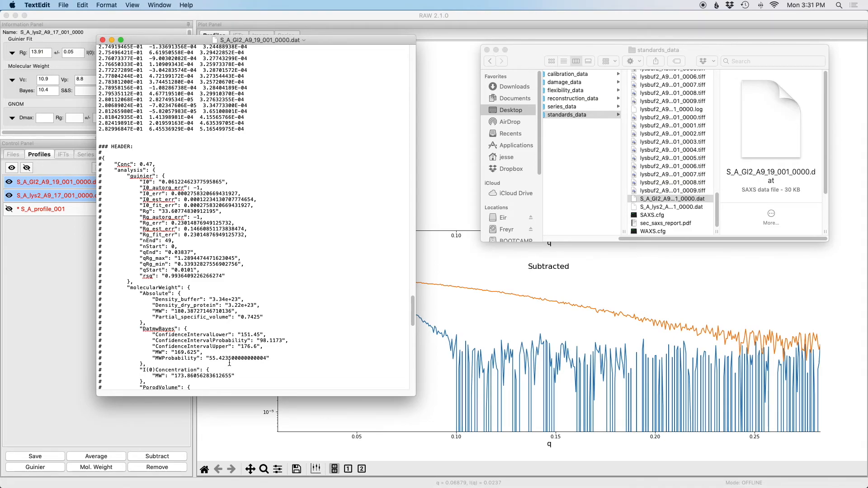
left_click(103, 40)
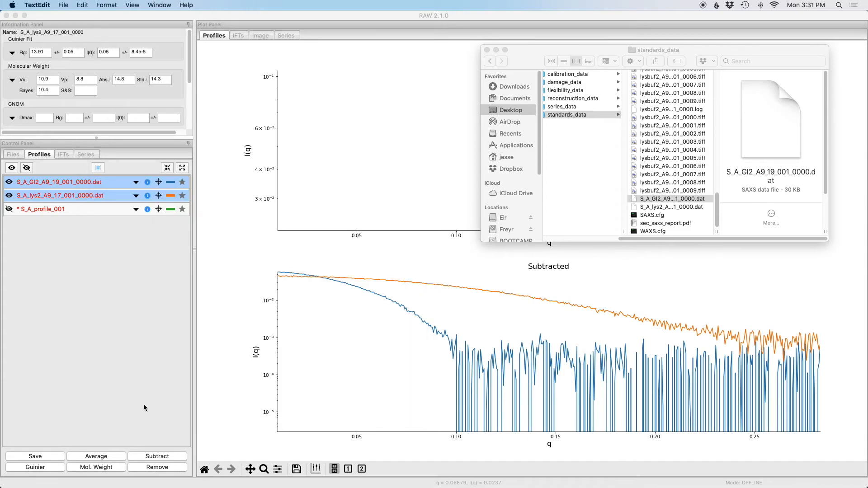
Switch to RAW, remove the two saved profiles and reload S_A_GI2_A9_19_001_0000.dat and S_A_lys2_A9_17_001_0000.dat from the standards_data folder.
left_click(157, 467)
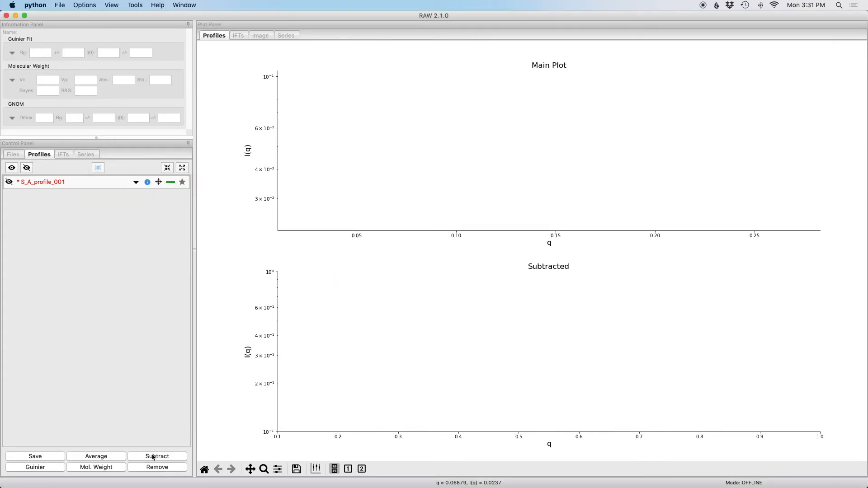
left_click(14, 155)
scroll(64, 246, "down", 10)
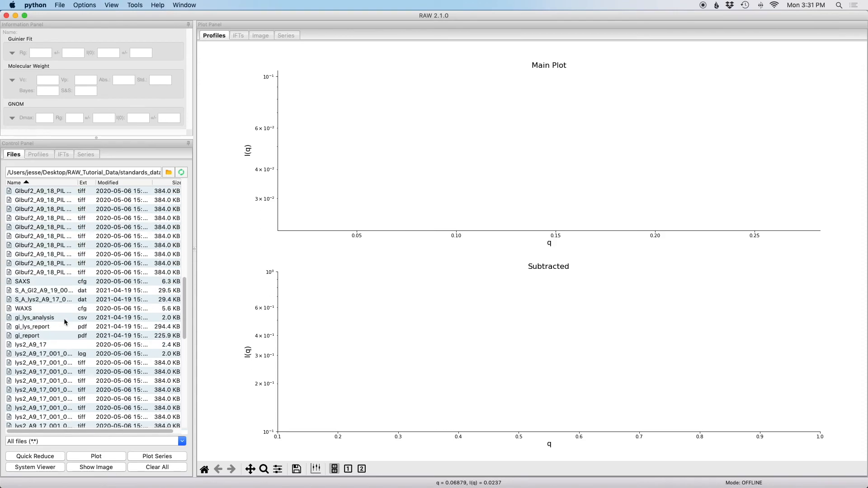
double_click(52, 292)
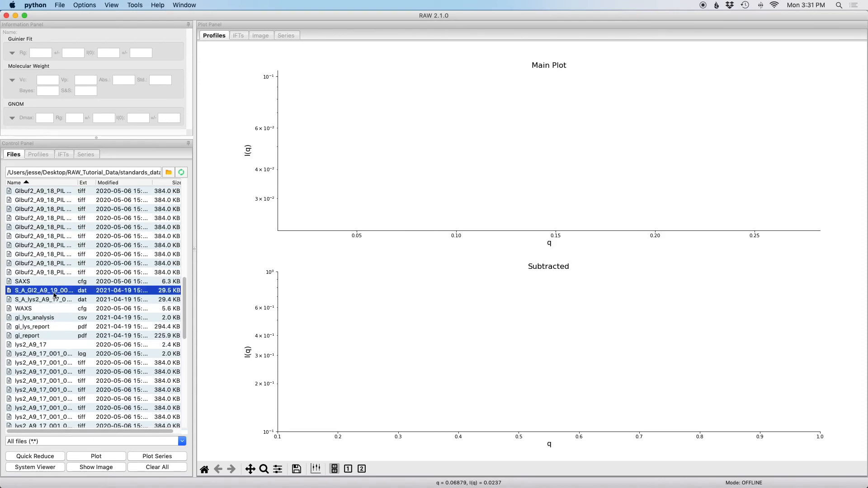
double_click(53, 301)
Show the Guinier and molecular weight information of the reloaded S_A_GI2_A9_19_001_0000.dat profile.
left_click(44, 155)
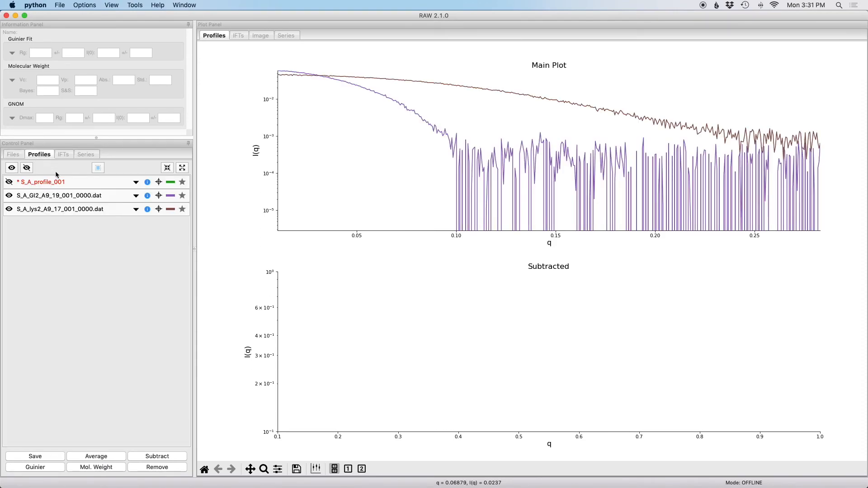
left_click(59, 197)
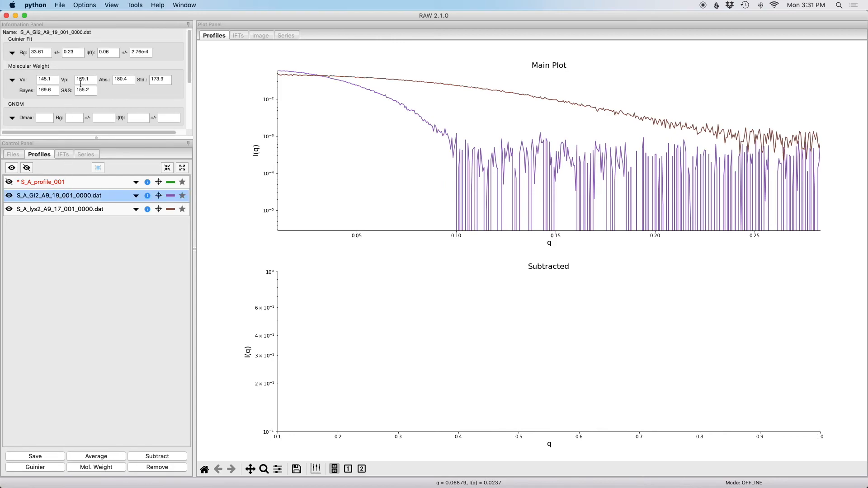